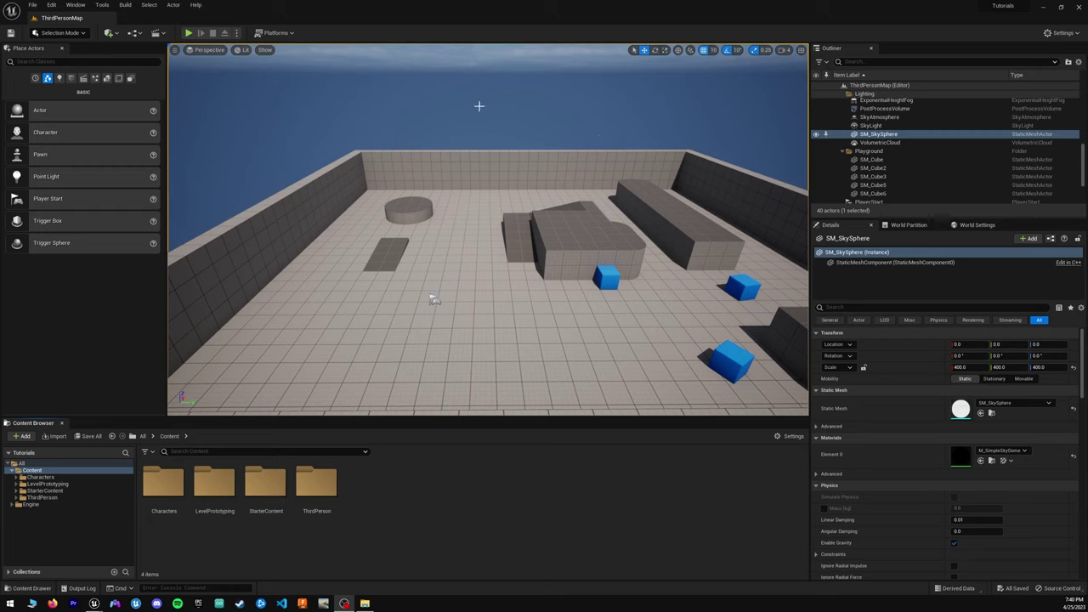
# Step: Open the BP_ThirdPersonCharacter blueprint from the ThirdPerson > Blueprints content folder
pyautogui.doubleClick(316, 483)
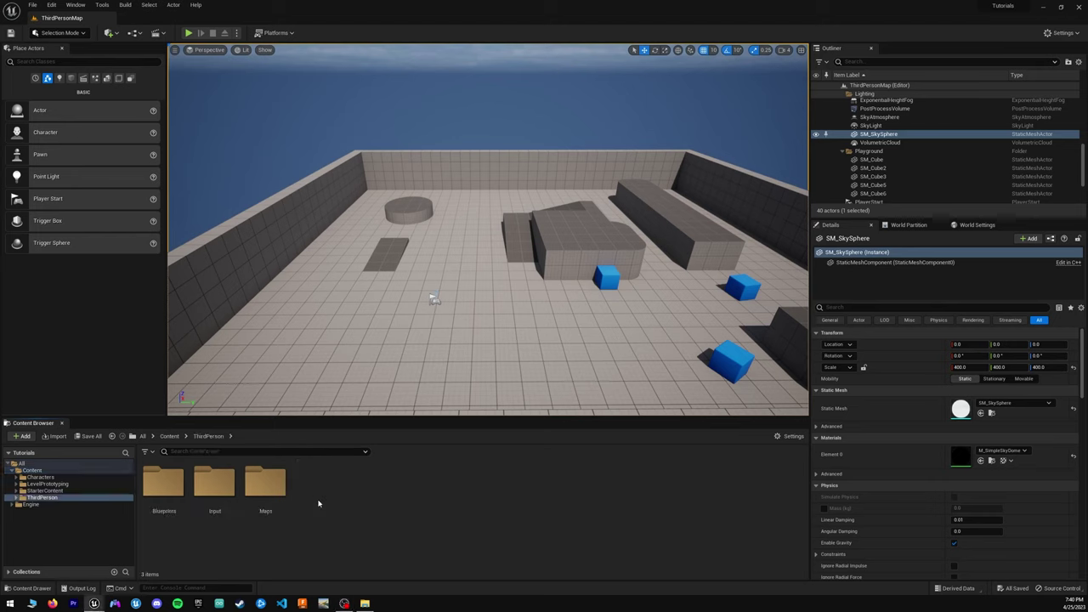
pyautogui.doubleClick(162, 484)
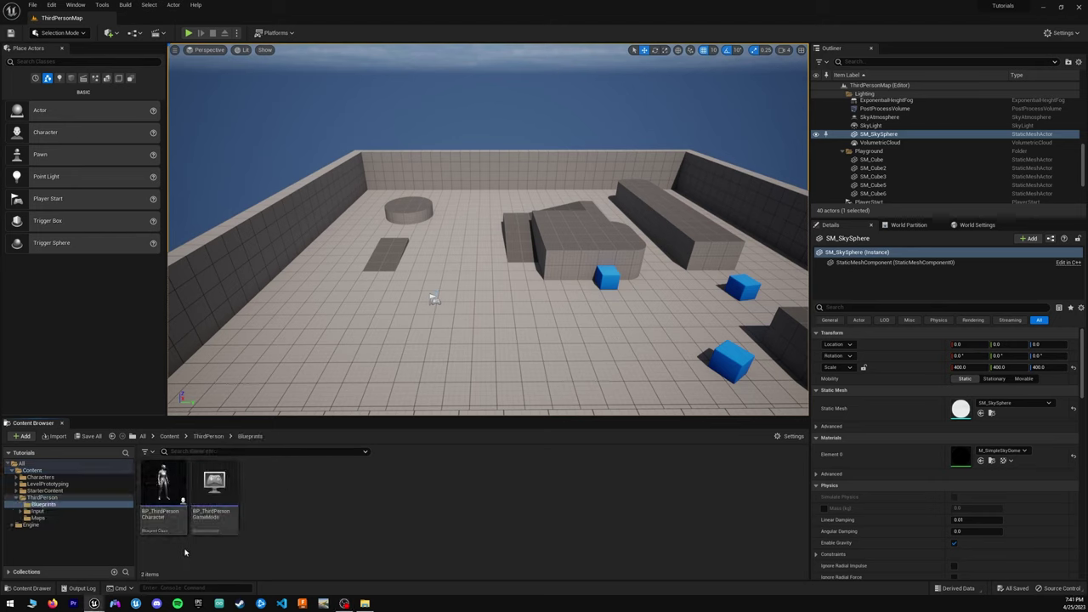
pyautogui.doubleClick(163, 489)
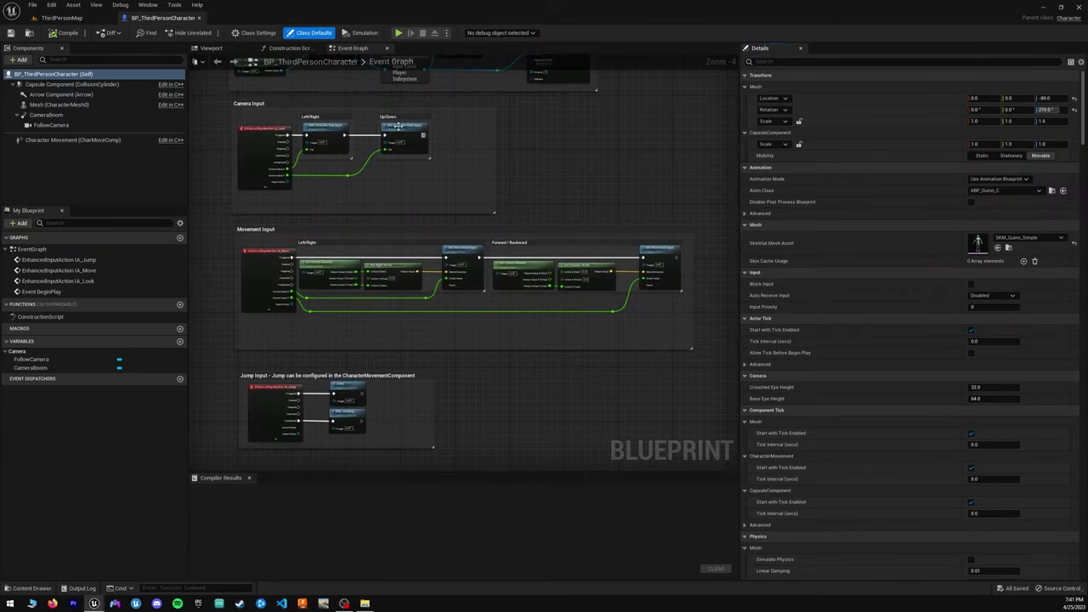
# Step: Inspect the character model in the blueprint's 3D viewport and select its mesh
pyautogui.click(221, 48)
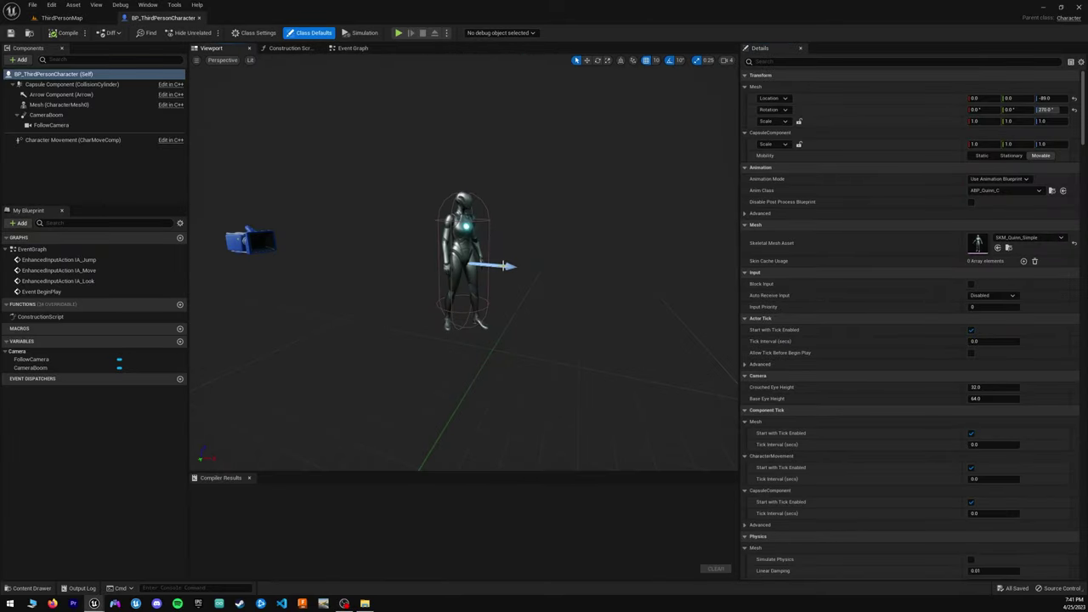
pyautogui.moveTo(507, 258); pyautogui.dragTo(514, 230, button='right')
pyautogui.press('w')
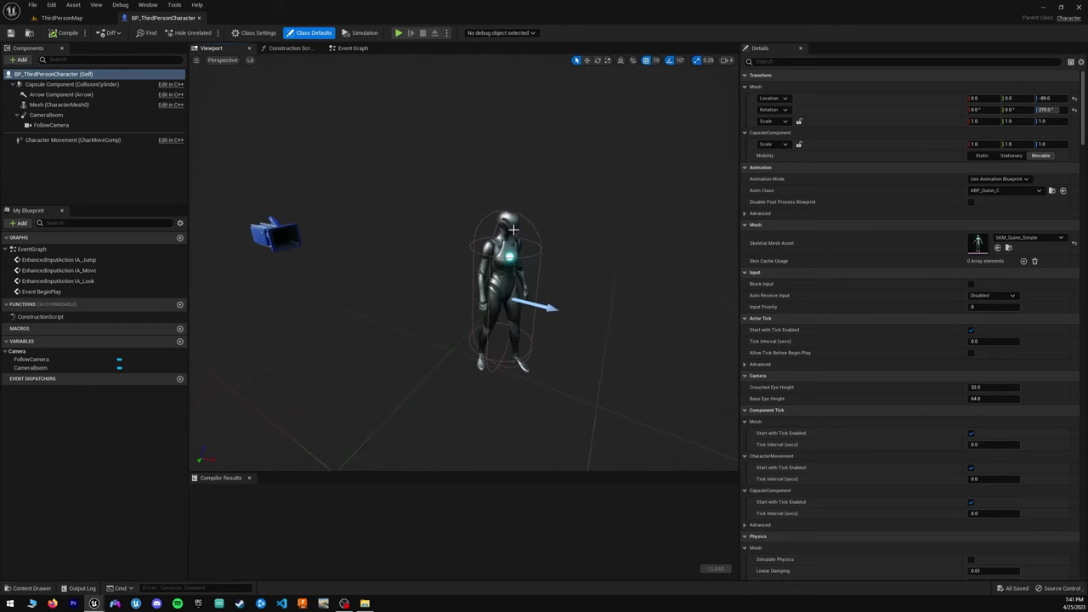
pyautogui.click(506, 281)
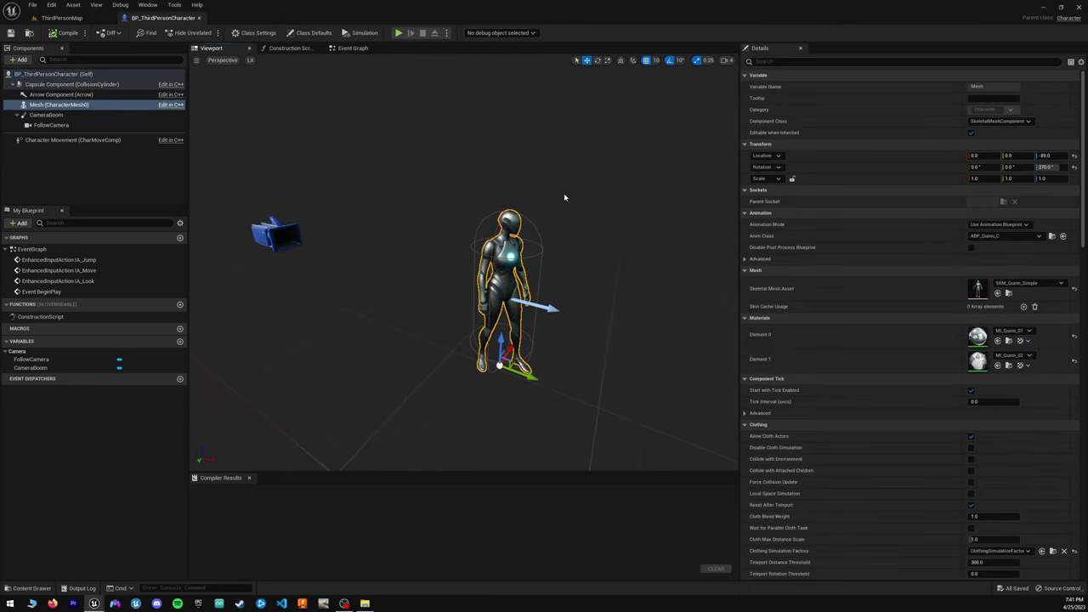
# Step: Examine the input mapping, camera, movement and jump node groups in the character's Event Graph
pyautogui.click(351, 48)
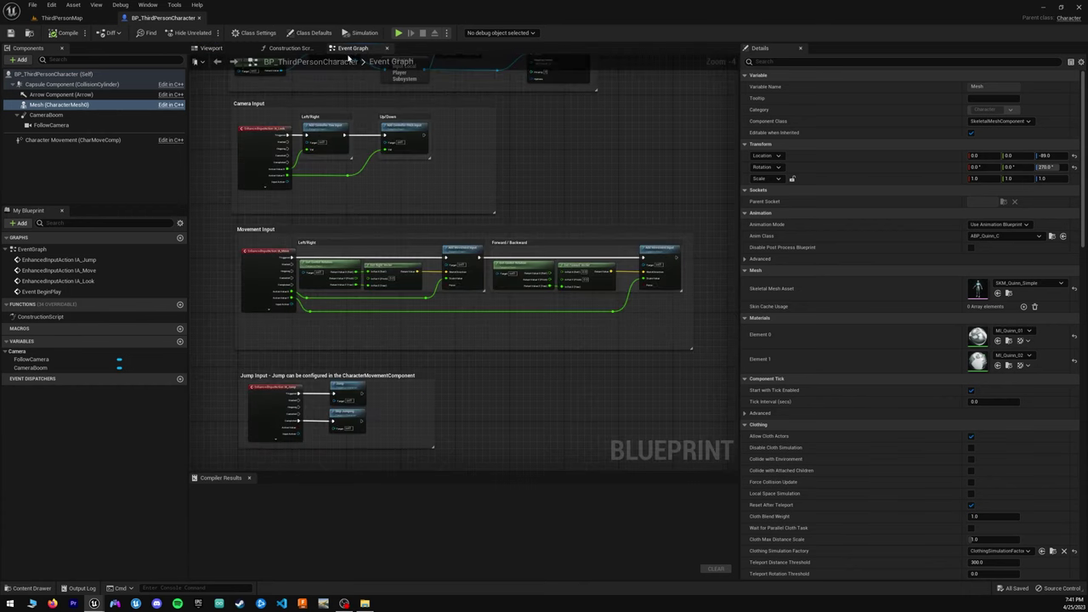
pyautogui.scroll(-2, 505, 139)
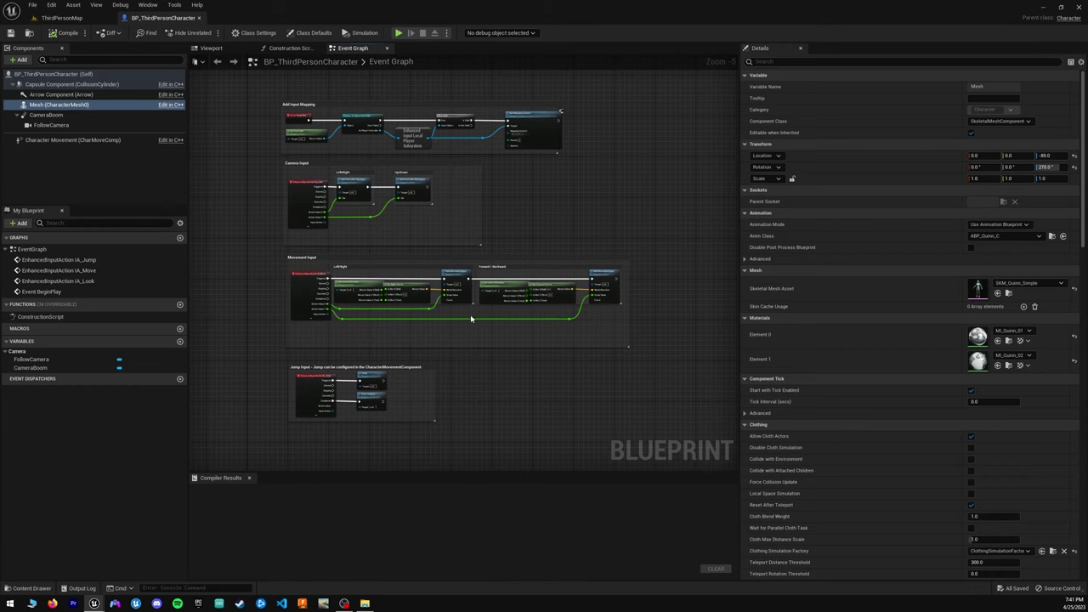
pyautogui.scroll(1, 400, 224)
pyautogui.moveTo(422, 195); pyautogui.dragTo(408, 269, button='right')
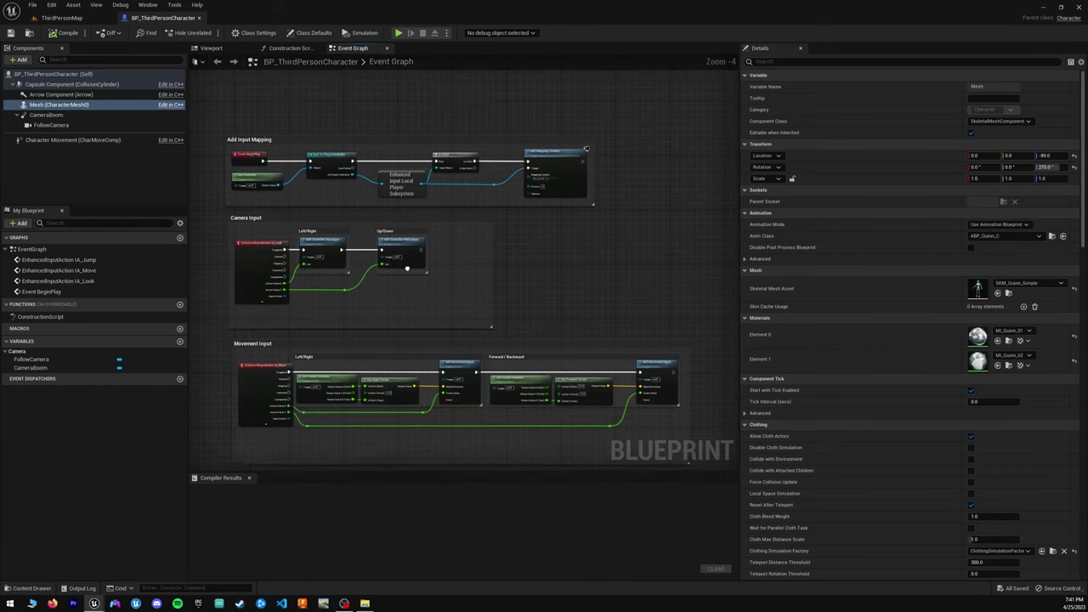
pyautogui.moveTo(294, 204); pyautogui.dragTo(296, 141, button='right')
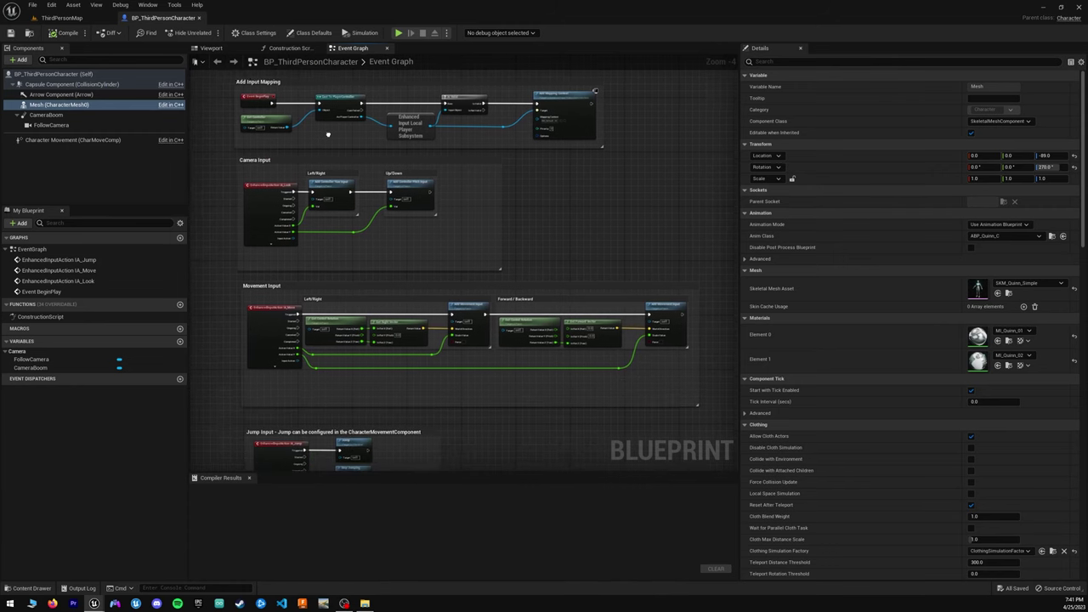
pyautogui.moveTo(352, 250); pyautogui.dragTo(354, 164, button='right')
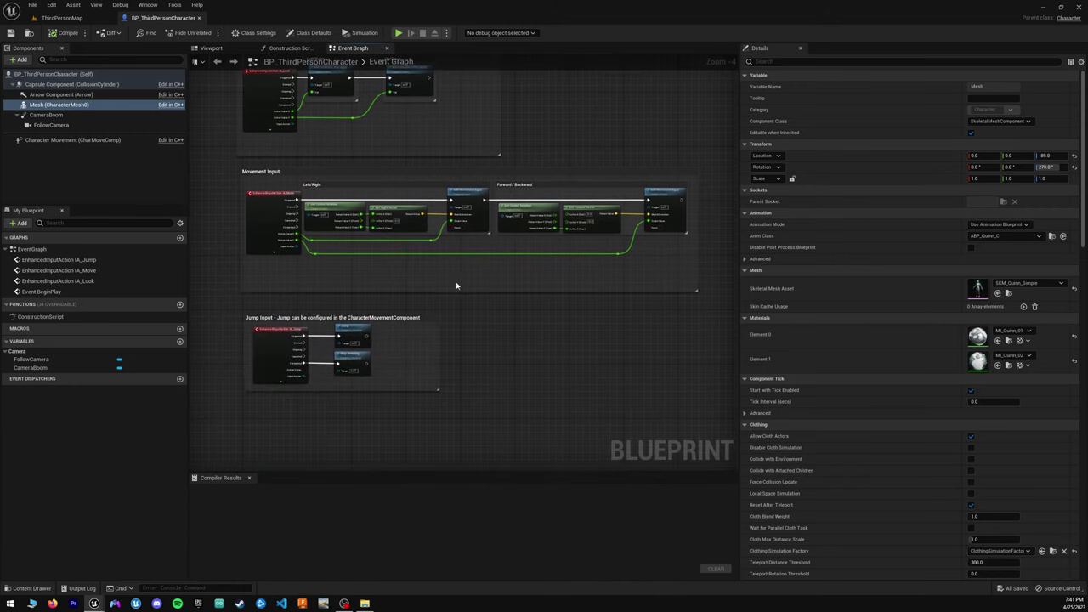
pyautogui.moveTo(557, 273); pyautogui.dragTo(543, 271, button='right')
pyautogui.click(389, 173)
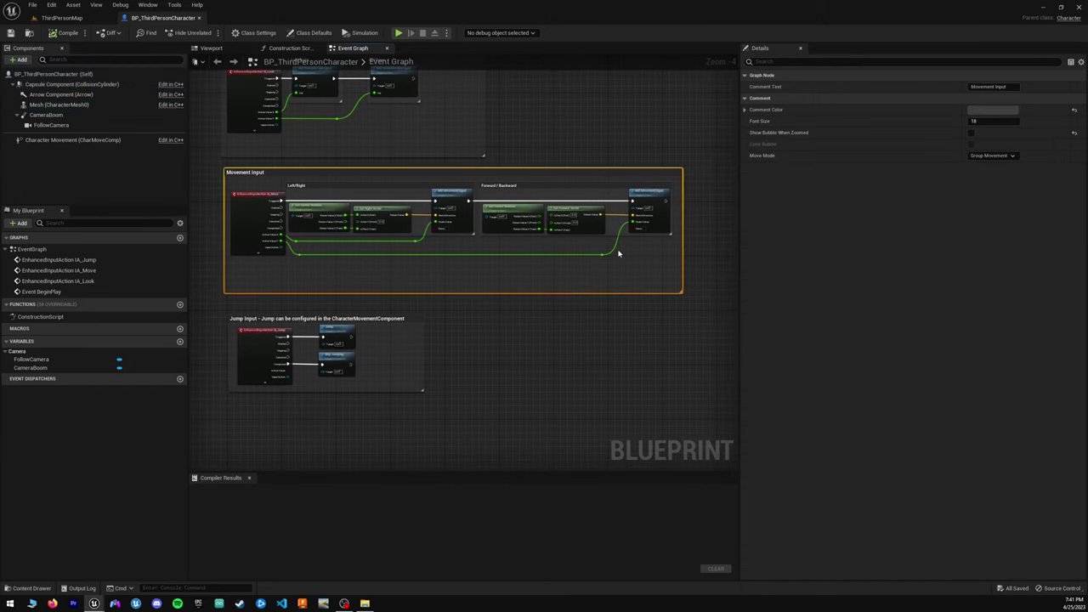
pyautogui.click(391, 351)
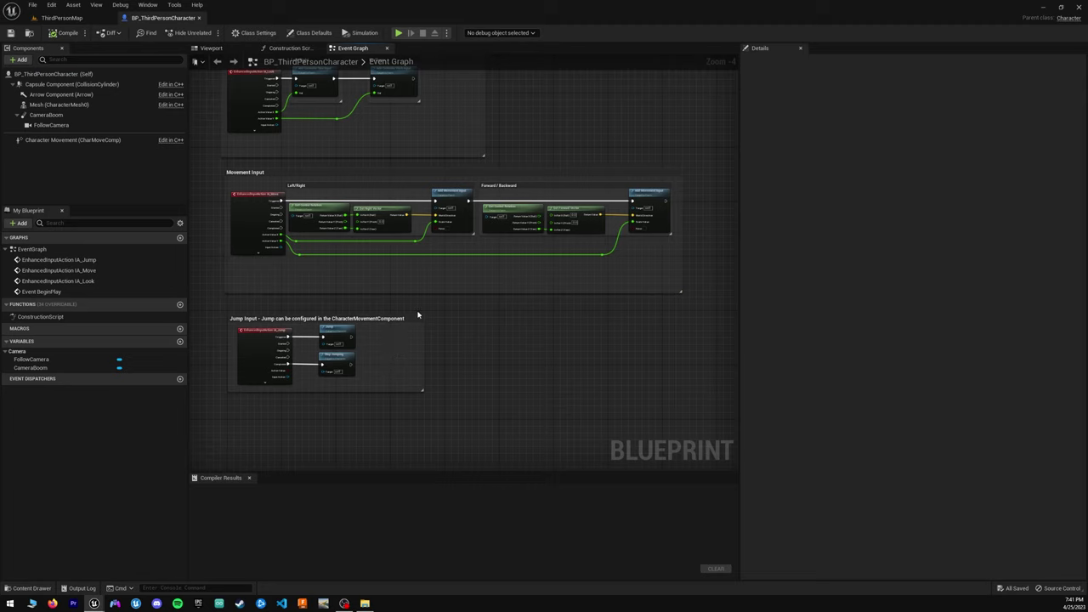
pyautogui.click(444, 180)
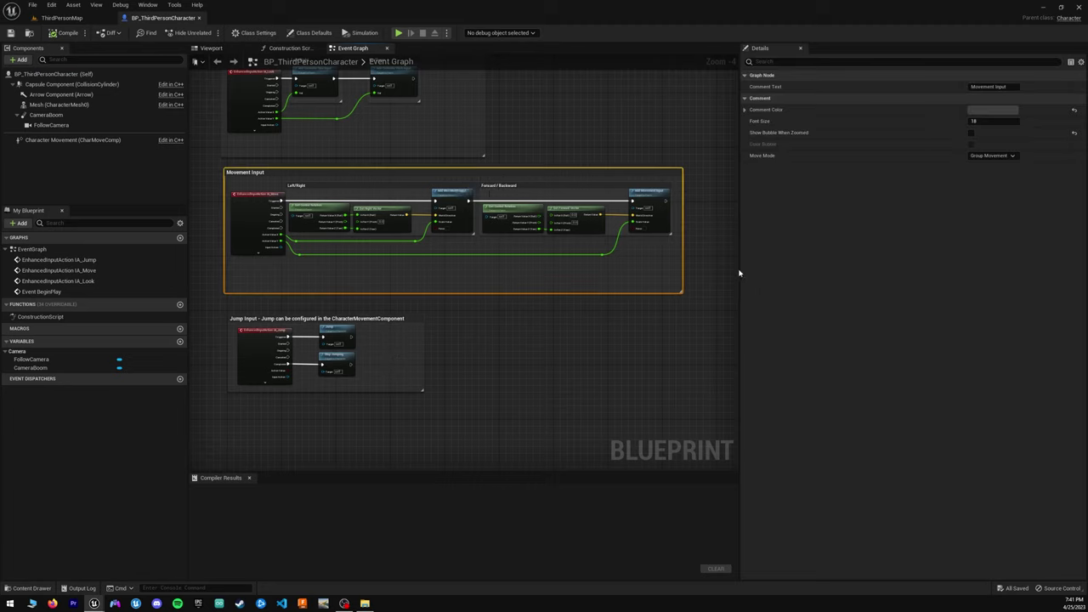
pyautogui.click(697, 249)
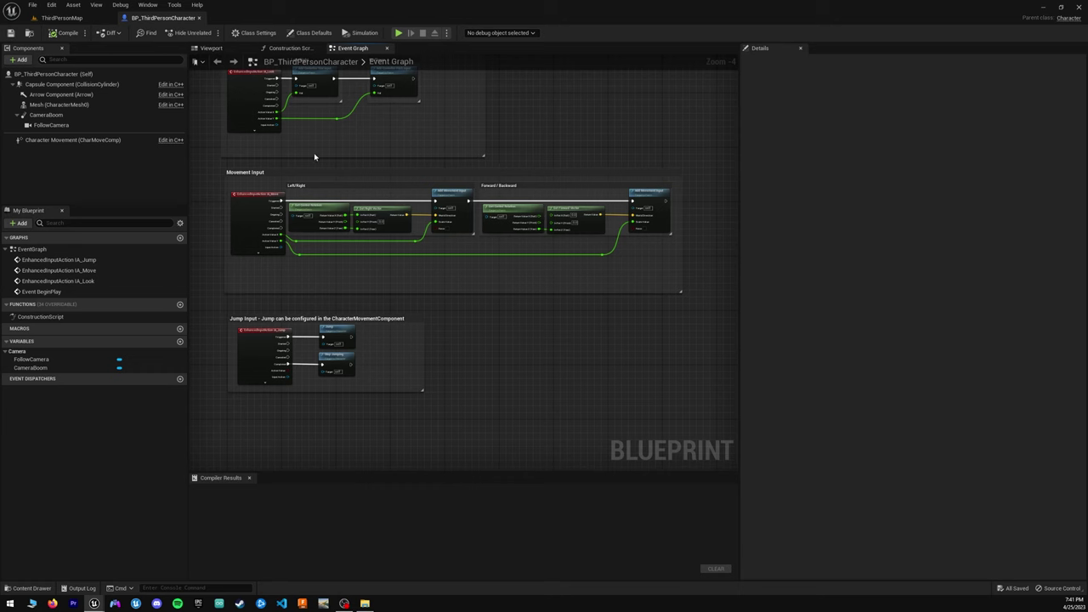
# Step: Play-test ThirdPersonMap by walking the character forward and looking around, and end the play session
pyautogui.click(86, 18)
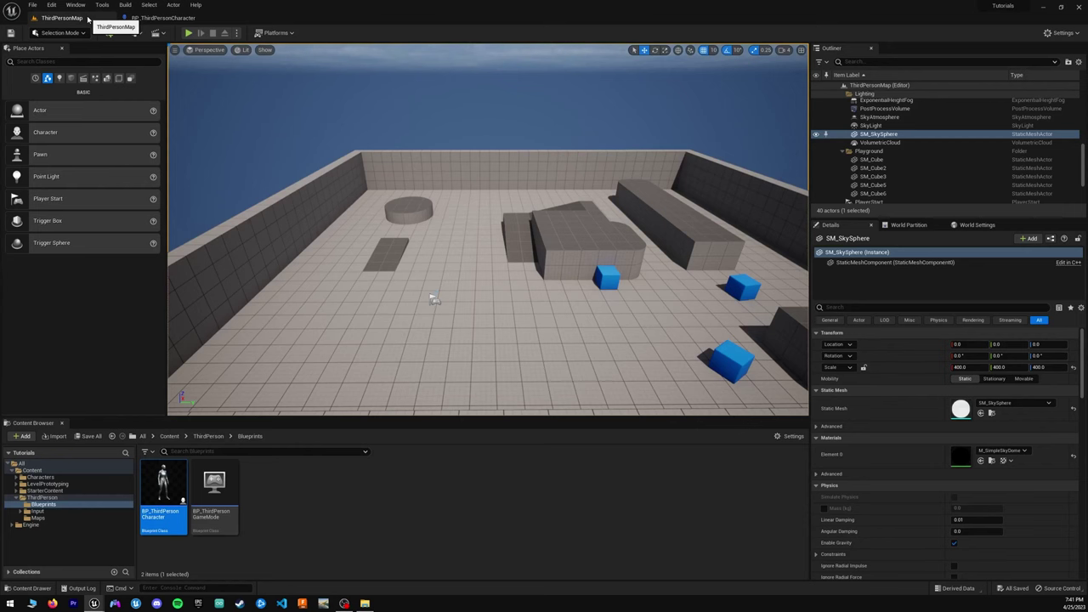
pyautogui.hotkey('alt', 'p')
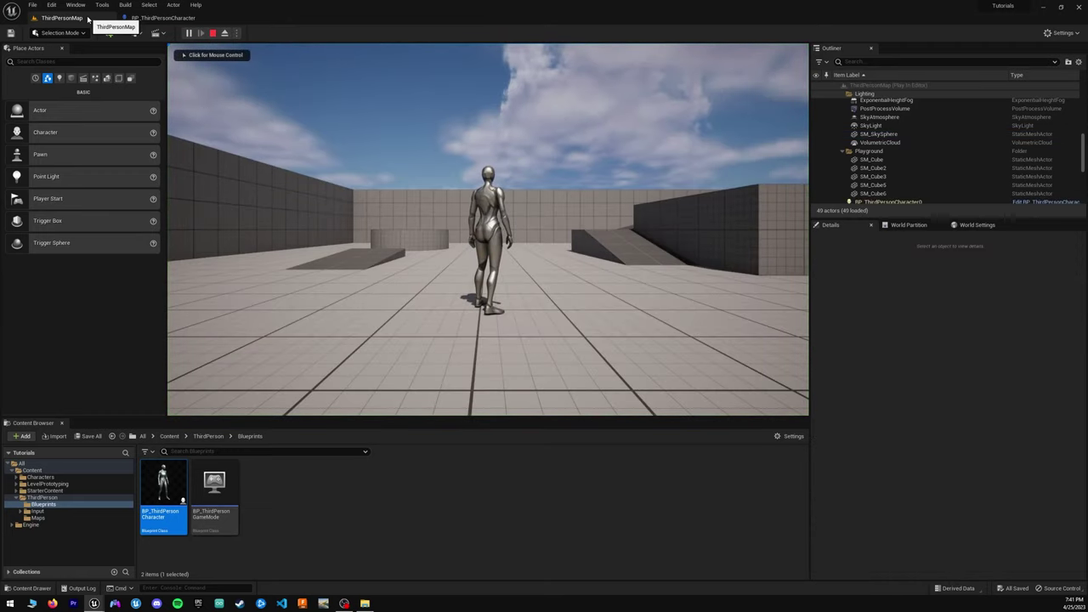
pyautogui.click(357, 187)
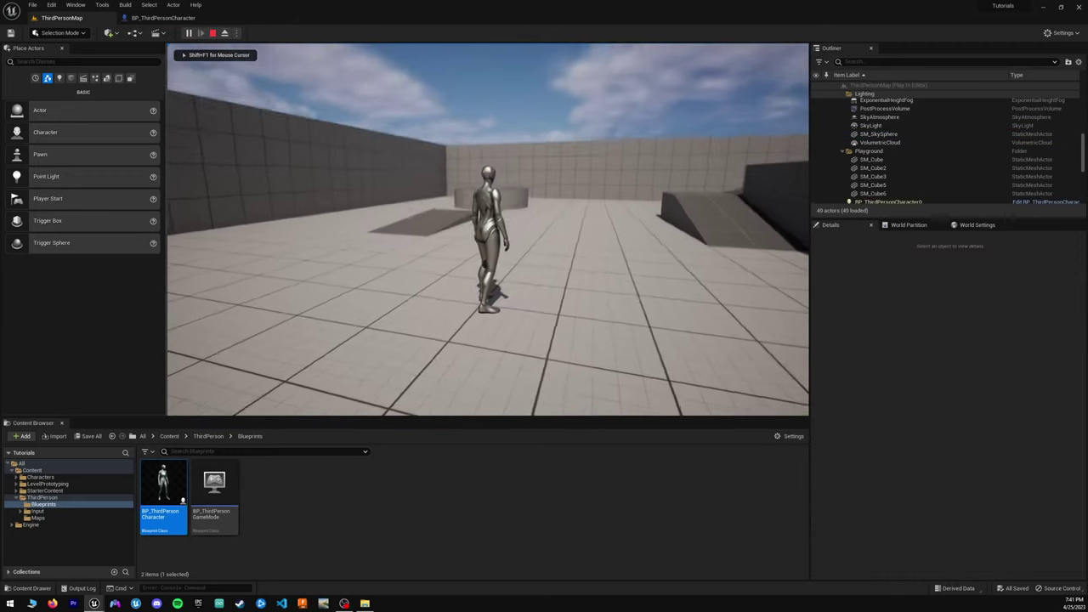
pyautogui.press('w')
pyautogui.press('w')
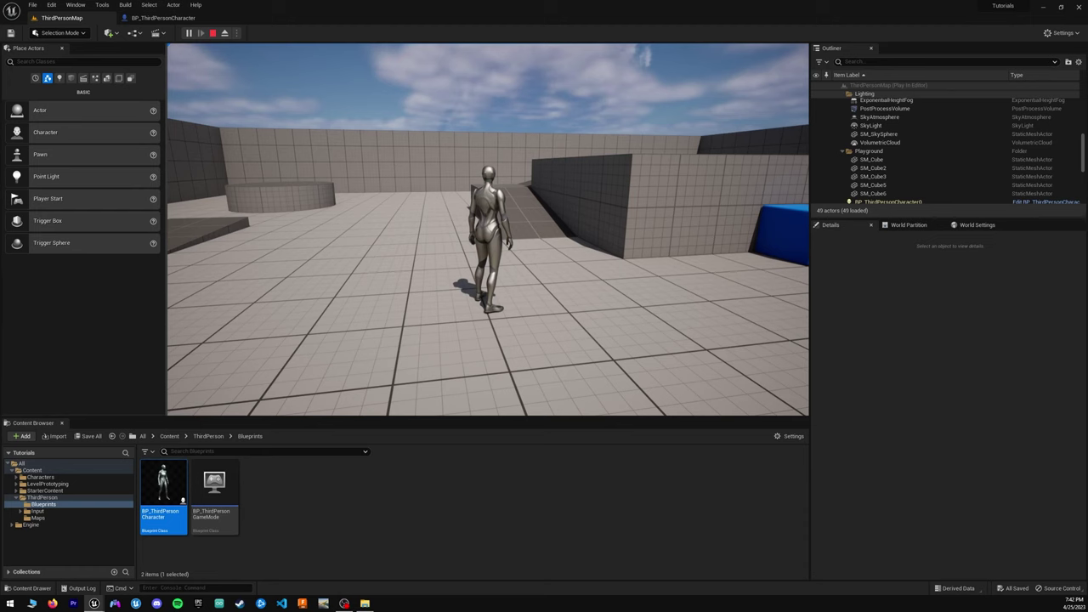
pyautogui.press('Escape')
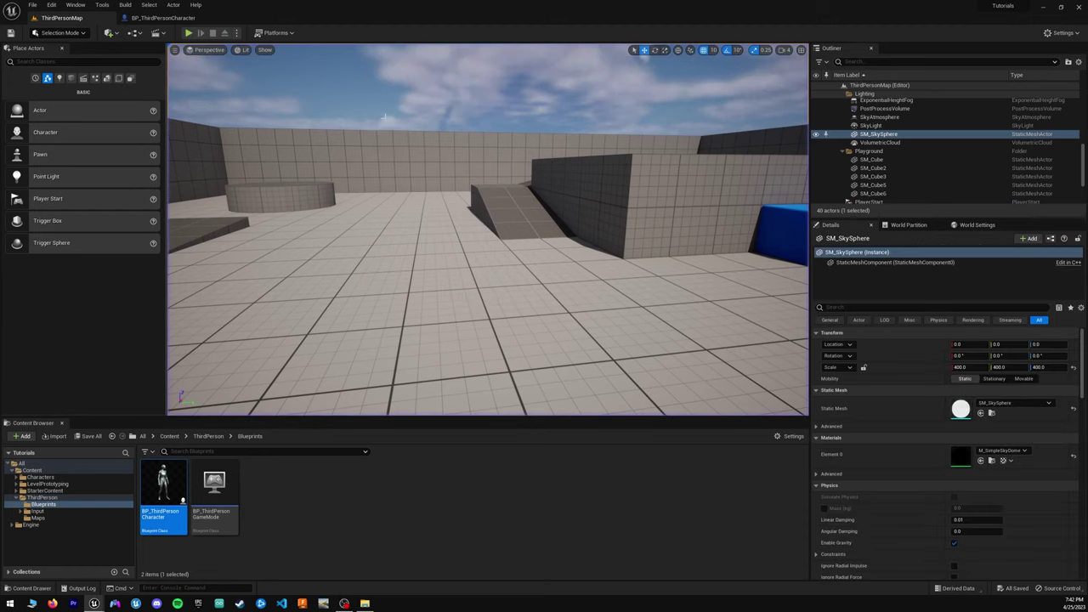
# Step: Clear the Skeletal Mesh Asset of the Mesh component in BP_ThirdPersonCharacter
pyautogui.click(180, 22)
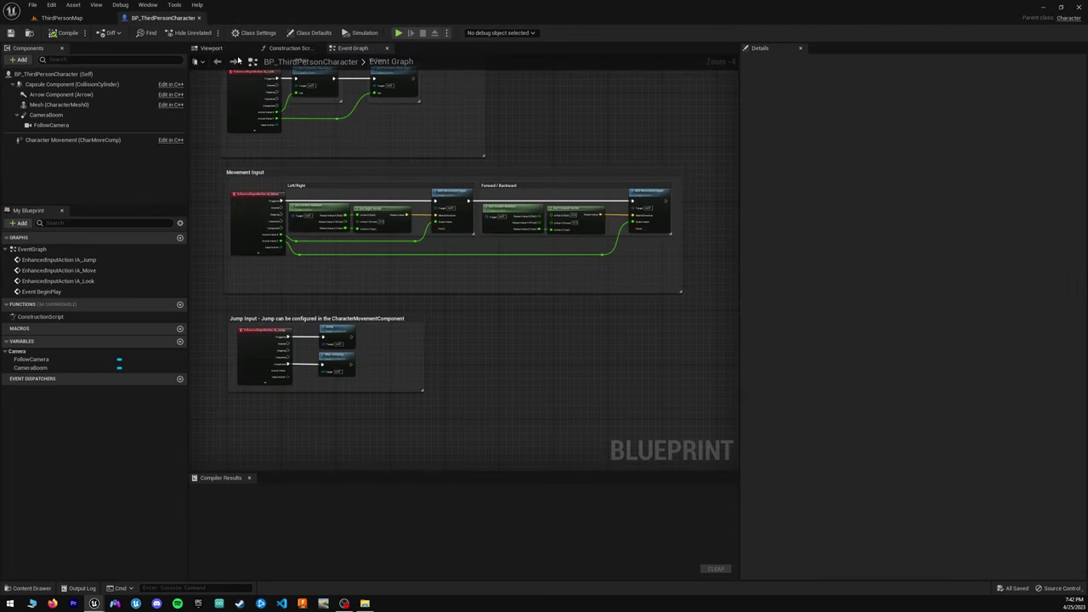
pyautogui.click(211, 48)
pyautogui.moveTo(511, 261)
pyautogui.mouseDown(button='right')
pyautogui.moveTo(486, 255)
pyautogui.moveTo(512, 261)
pyautogui.mouseUp(button='right')
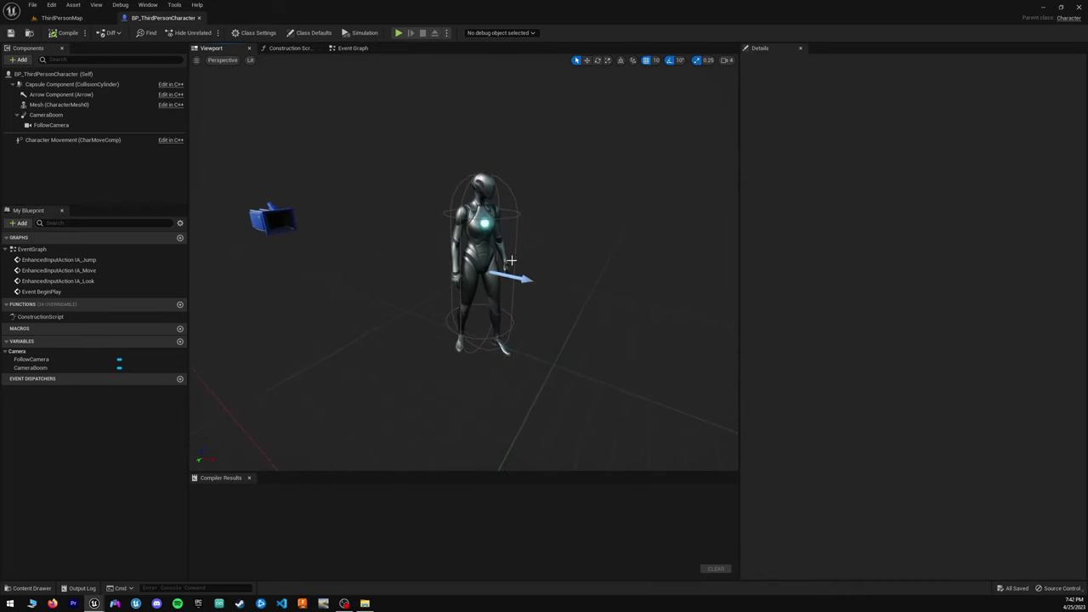
pyautogui.click(511, 260)
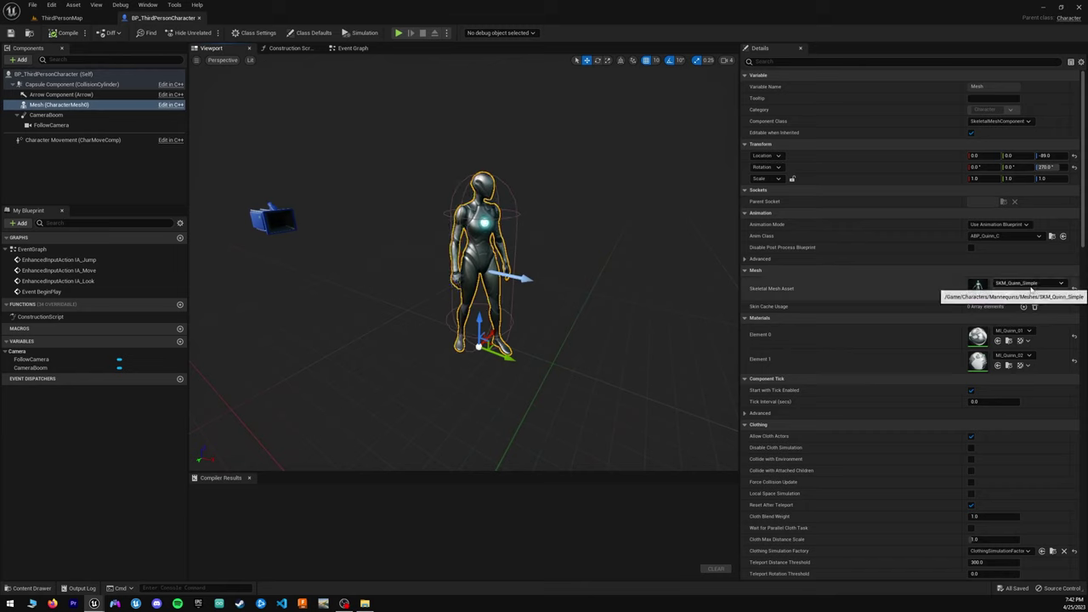
pyautogui.click(1030, 287)
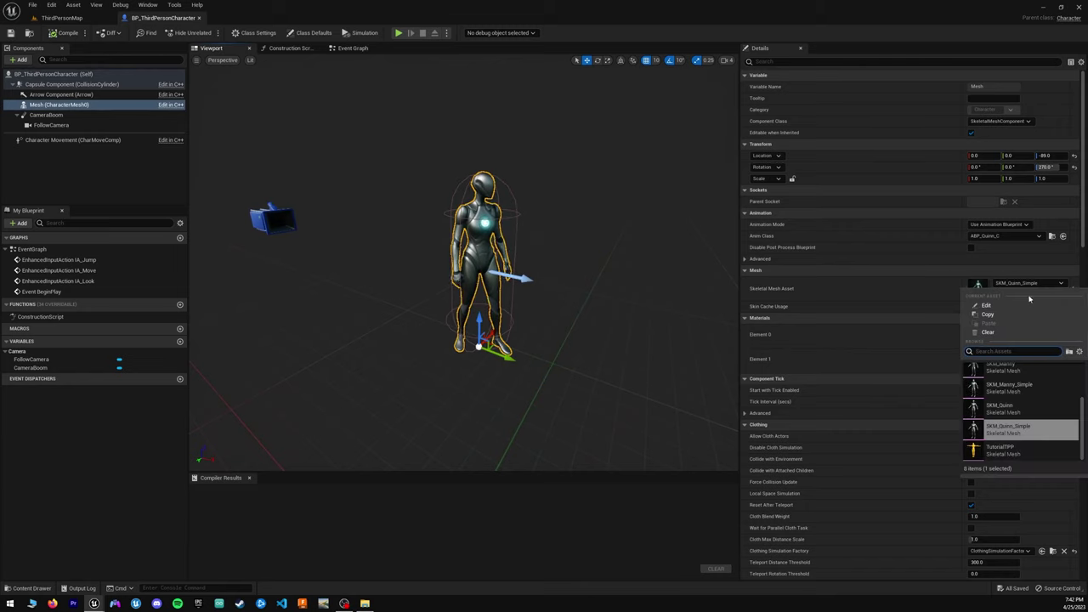
pyautogui.click(988, 331)
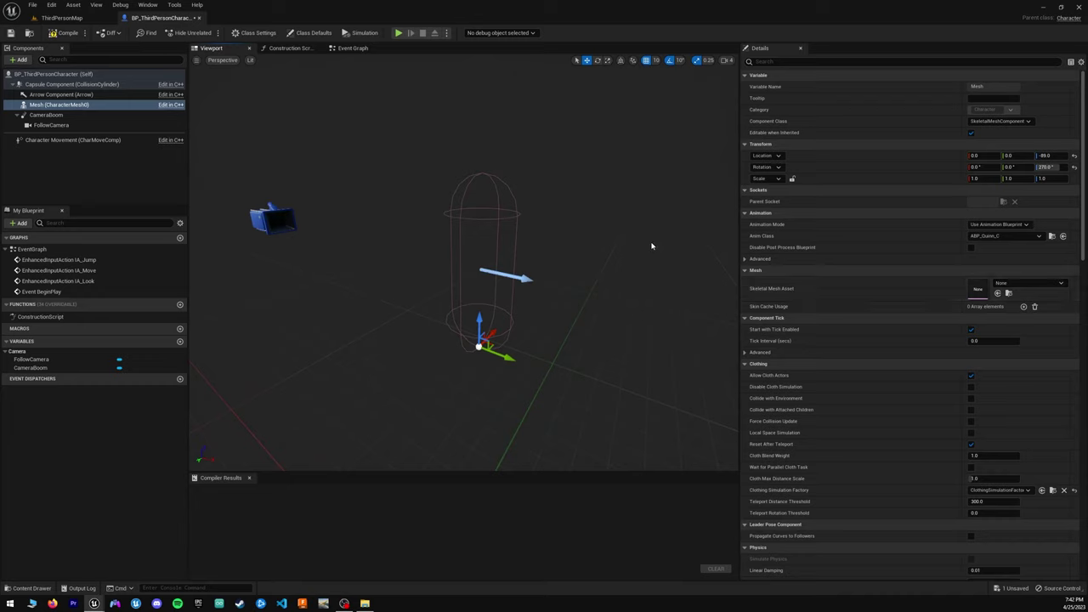
# Step: Add a Sphere component parented directly to the Capsule Component and raise it to a Z location of 1.0
pyautogui.click(19, 60)
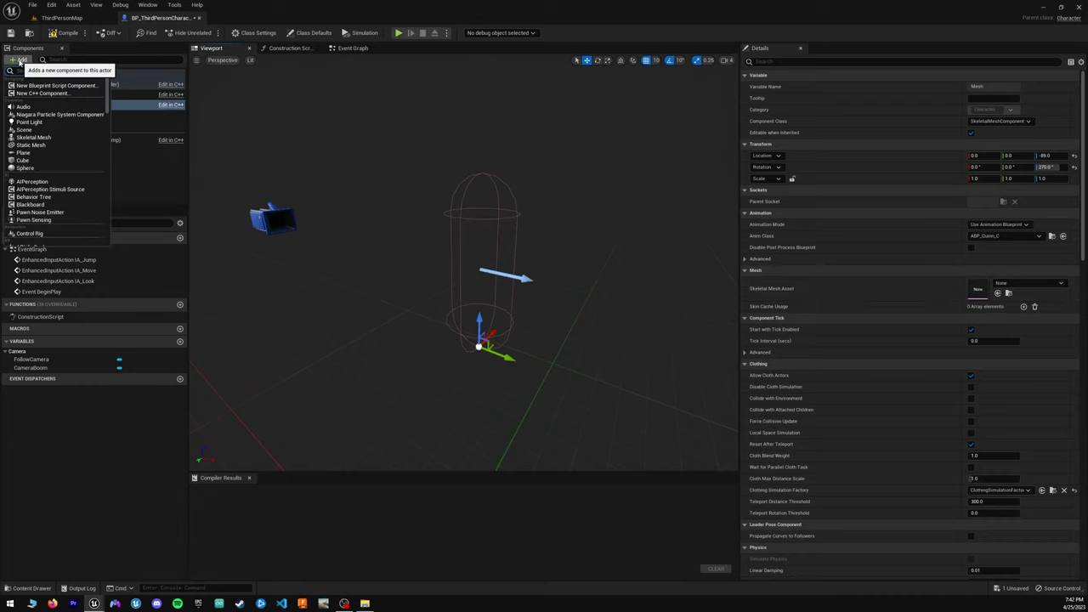
pyautogui.click(36, 169)
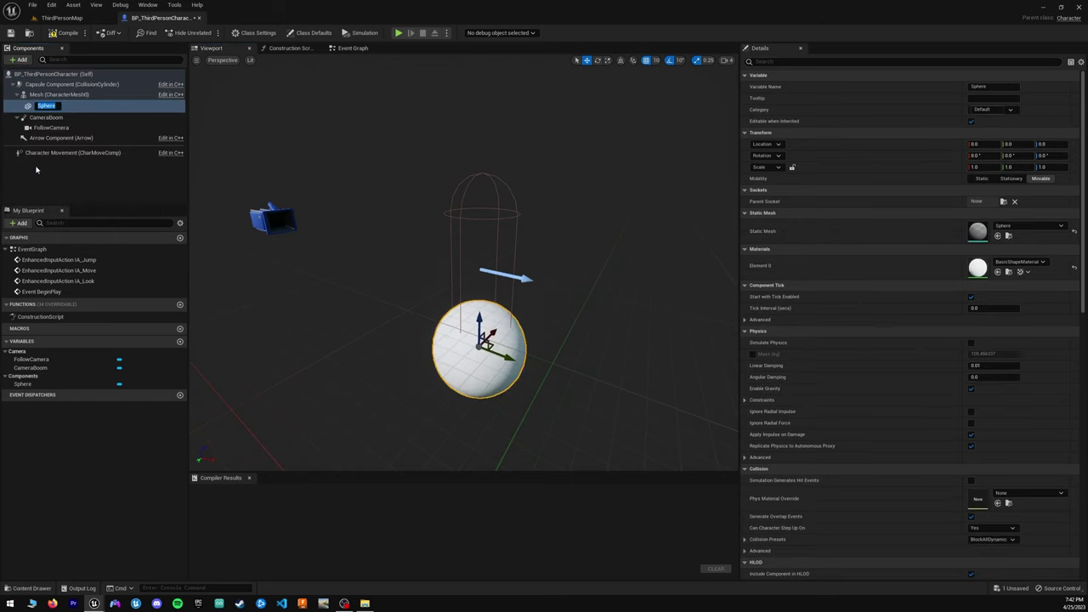
pyautogui.click(78, 107)
pyautogui.moveTo(79, 107); pyautogui.dragTo(77, 85)
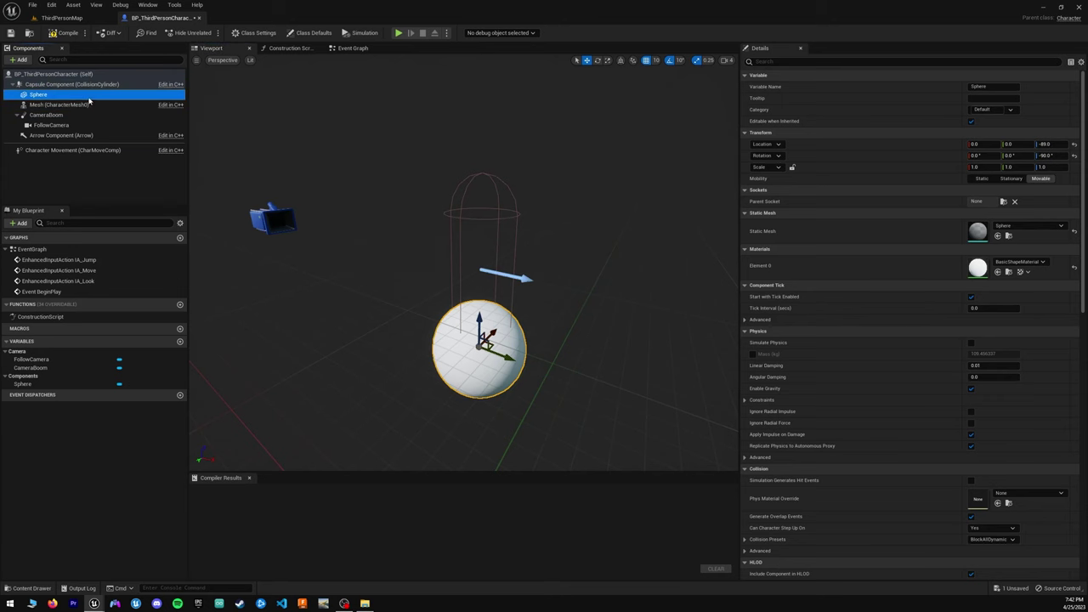
pyautogui.moveTo(482, 338); pyautogui.dragTo(487, 263)
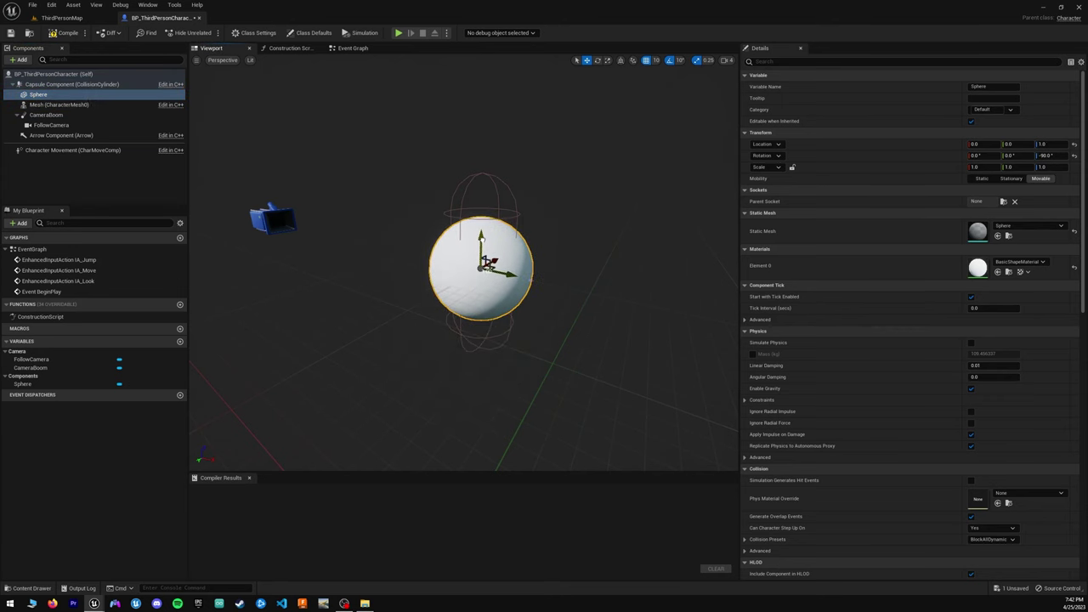
# Step: Set the sphere's scale to 0.5 on the X, Y and Z axes
pyautogui.click(984, 167)
pyautogui.write('.')
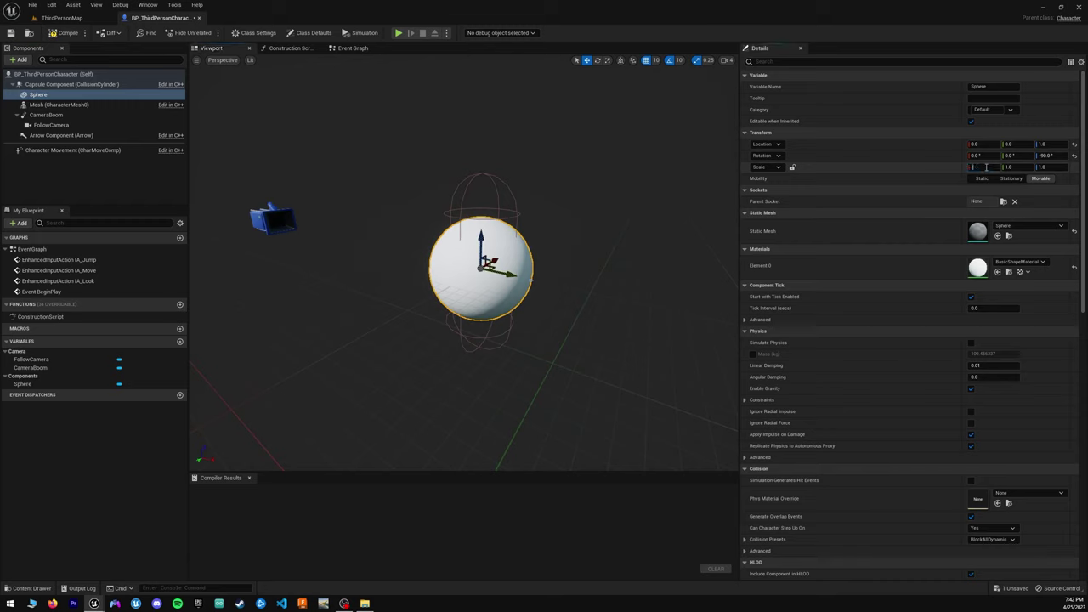
pyautogui.write('5')
pyautogui.press('Return')
pyautogui.click(1015, 167)
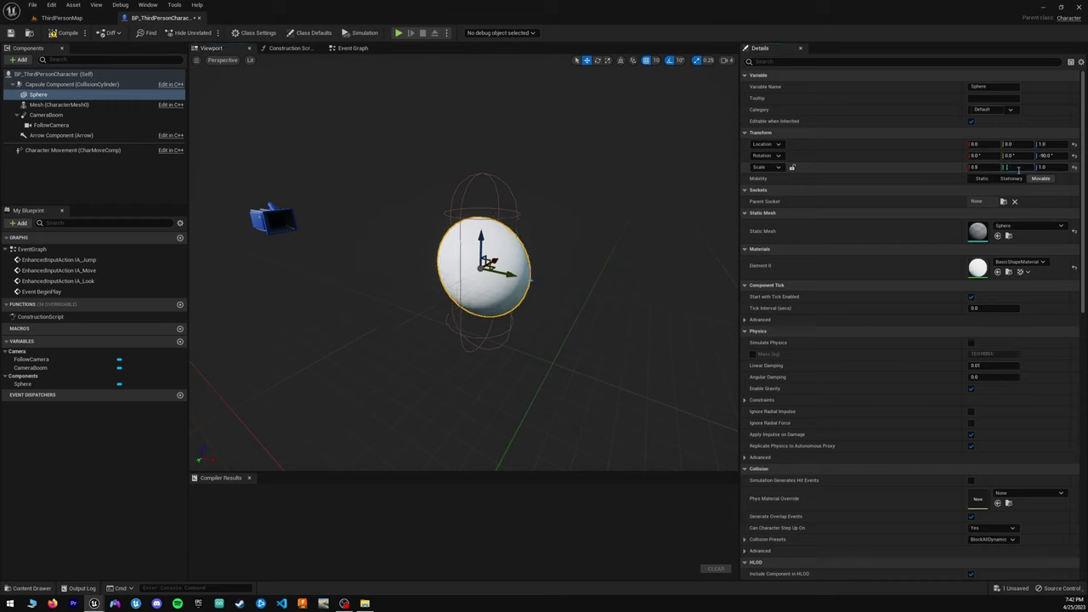
pyautogui.write('0.5')
pyautogui.press('Return')
pyautogui.click(1055, 167)
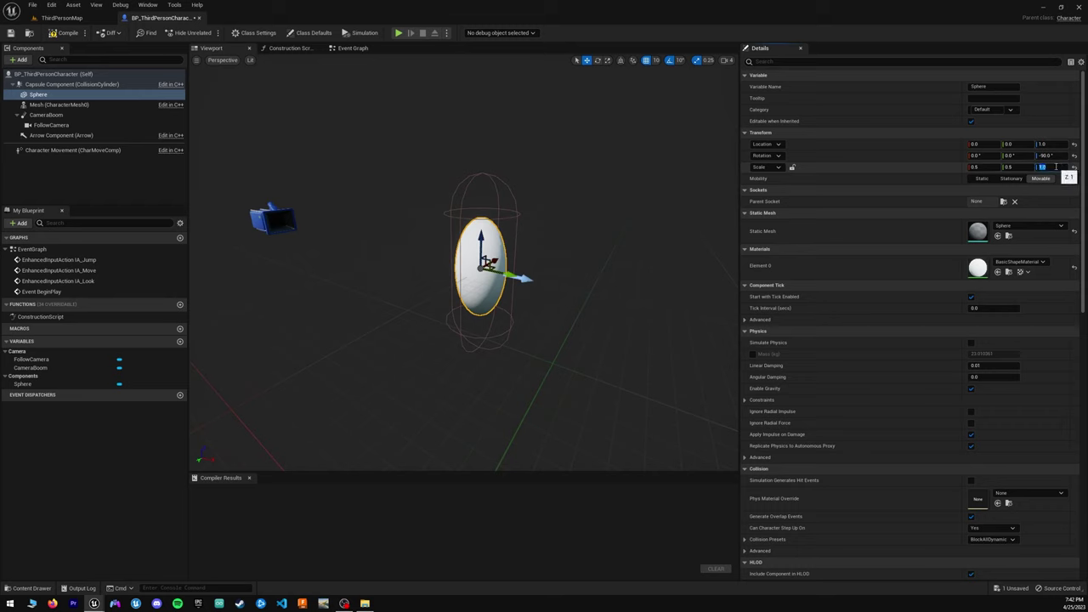
pyautogui.write('0.5')
pyautogui.press('Return')
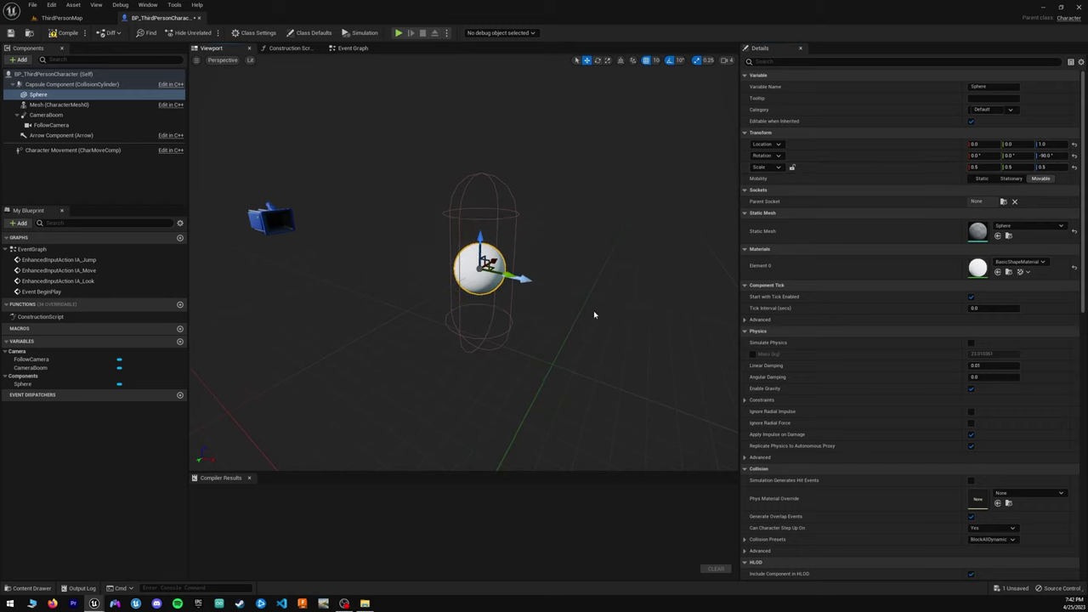
# Step: Assign LevelGridMaterial to the material Element 0 of the Sphere component
pyautogui.click(1030, 263)
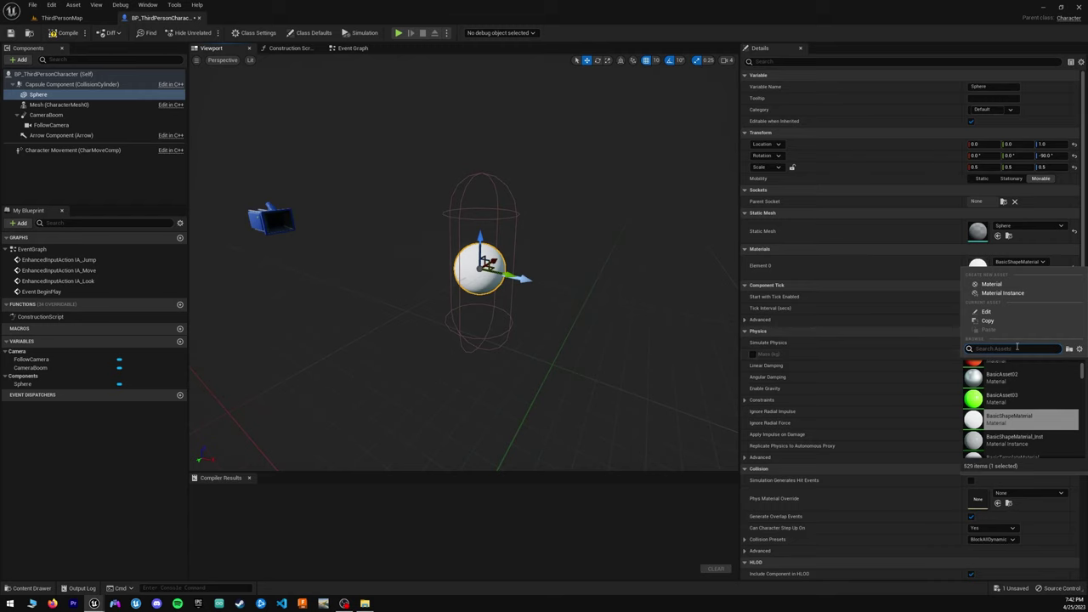
pyautogui.write('level')
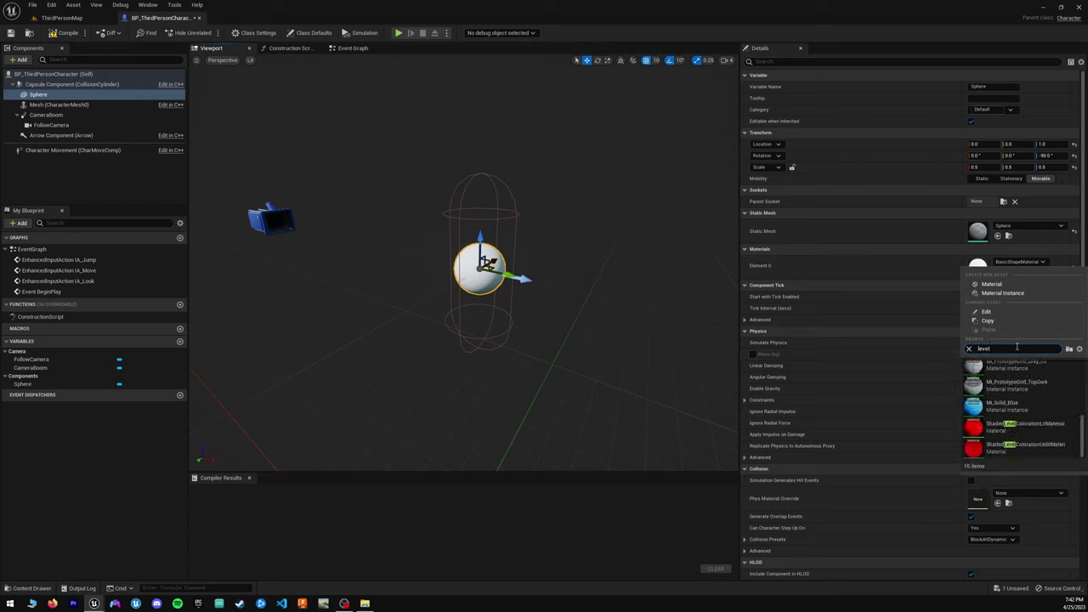
pyautogui.scroll(-2, 1025, 413)
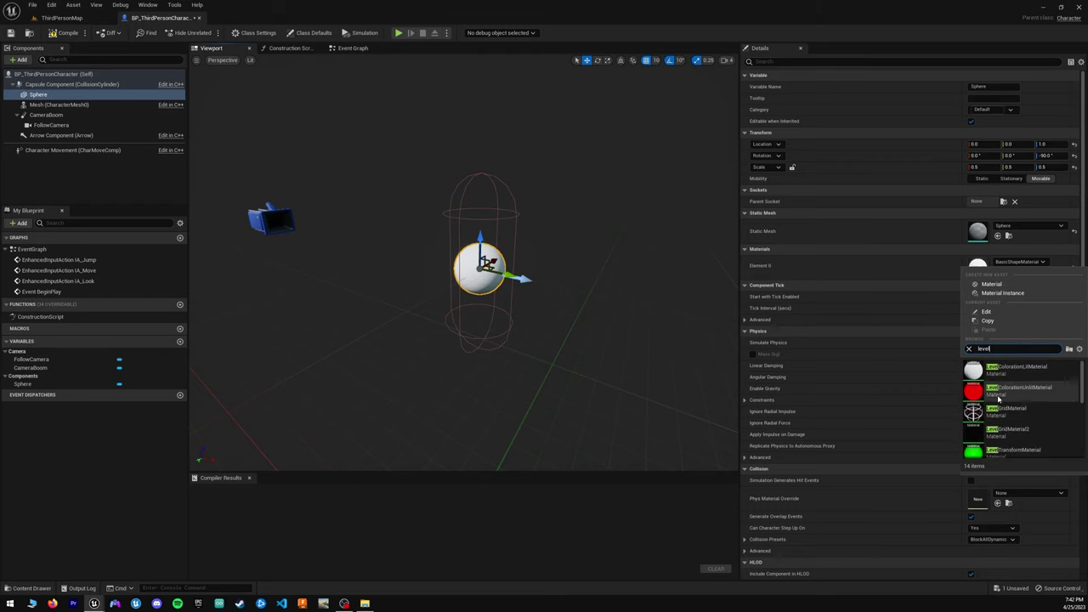
pyautogui.click(1030, 415)
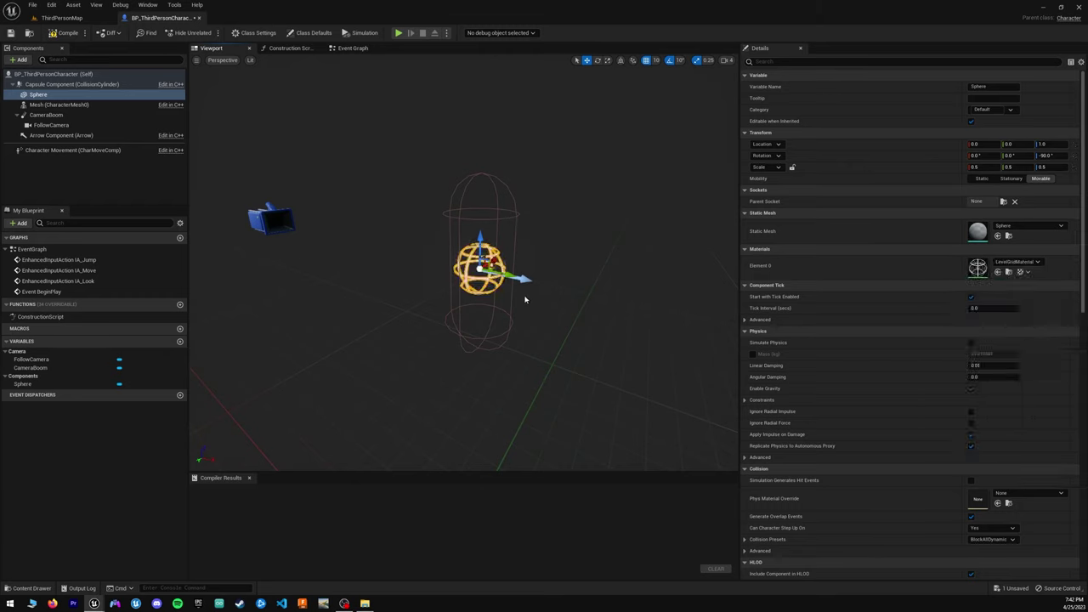
# Step: Set both the Capsule Half Height and the Capsule Radius of the Capsule Component to 25
pyautogui.moveTo(464, 259); pyautogui.dragTo(519, 276, button='right')
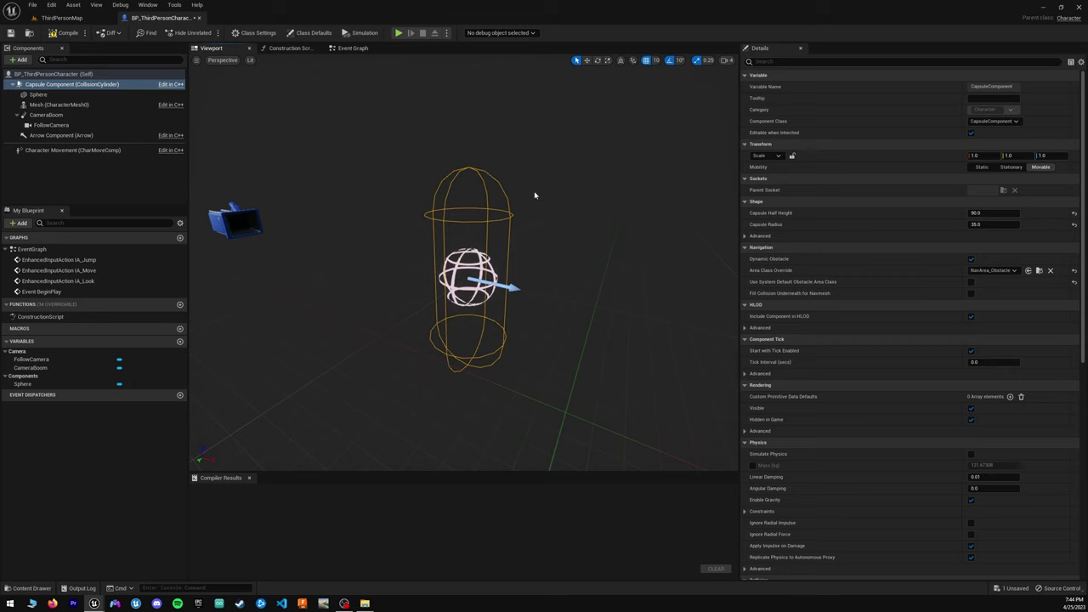
pyautogui.click(982, 214)
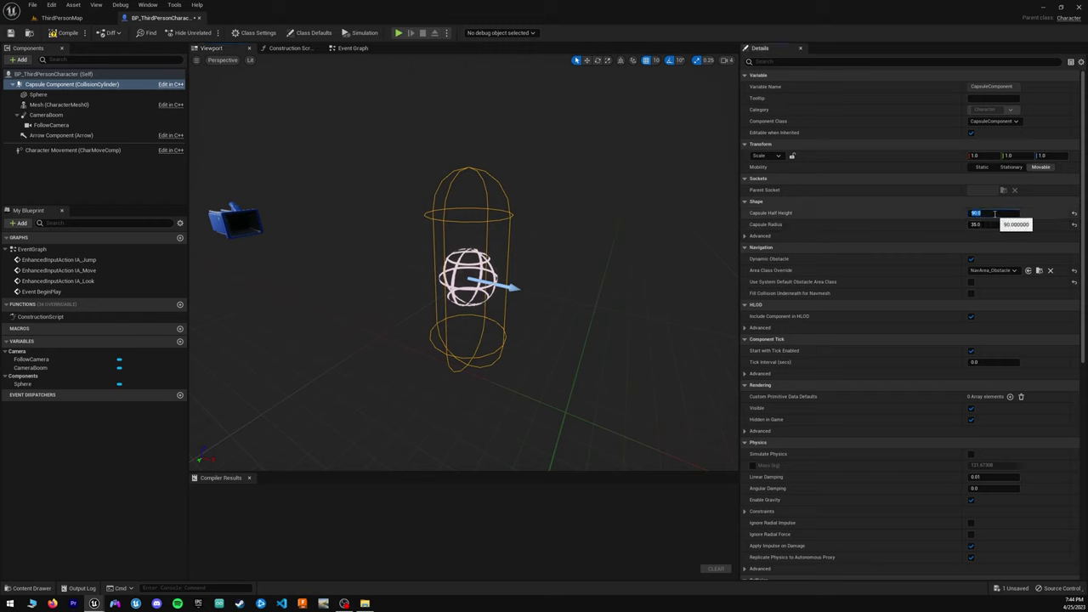
pyautogui.write('25')
pyautogui.press('Return')
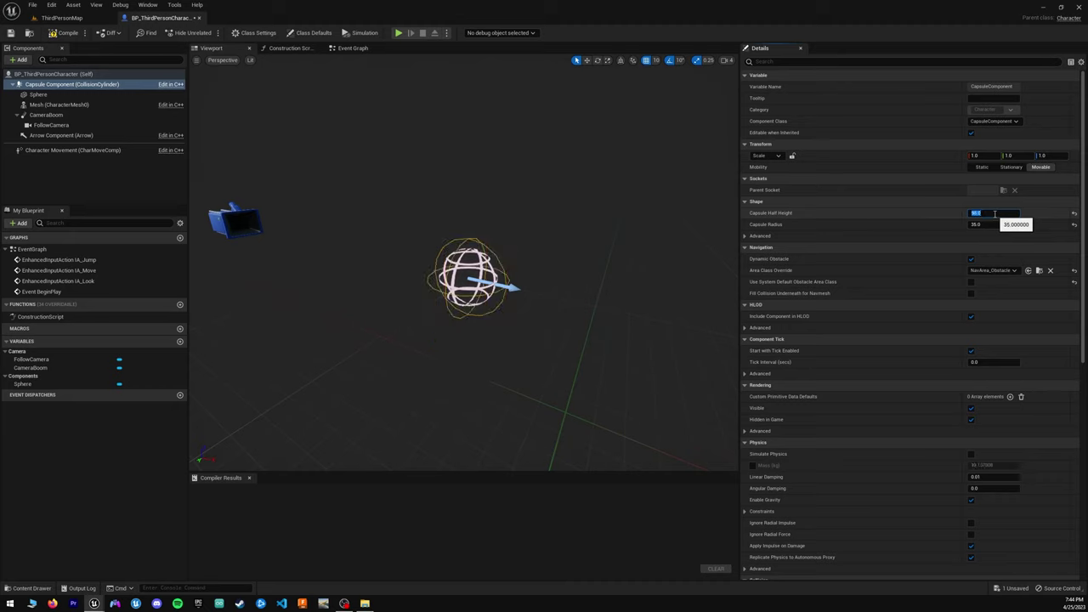
pyautogui.click(999, 224)
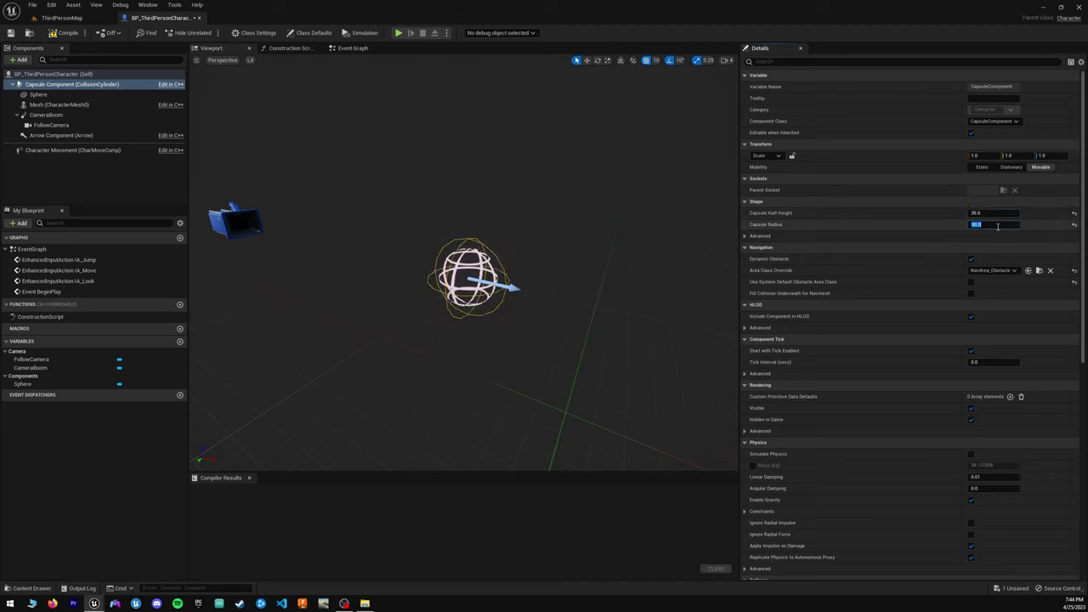
pyautogui.write('25')
pyautogui.press('Return')
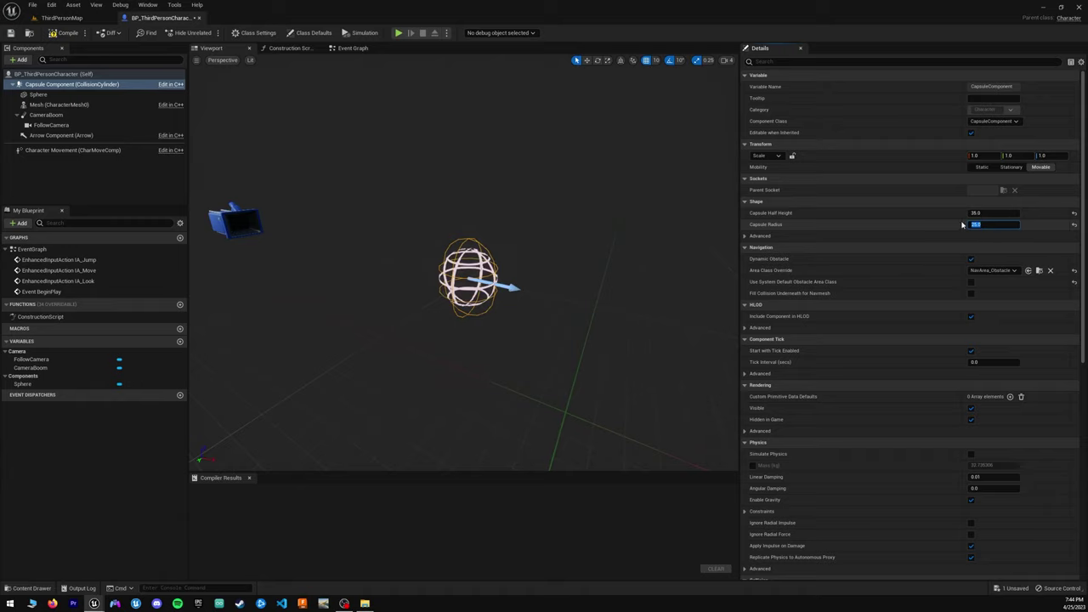
pyautogui.click(991, 213)
pyautogui.write('25')
pyautogui.press('Return')
# Step: Inspect the capsule's fit around the sphere up close, and compile and save BP_ThirdPersonCharacter
pyautogui.press('w')
pyautogui.moveTo(518, 301); pyautogui.dragTo(693, 271, button='right')
pyautogui.press('w')
pyautogui.press('a')
pyautogui.press('w')
pyautogui.moveTo(493, 272); pyautogui.dragTo(614, 287, button='right')
pyautogui.moveTo(549, 318); pyautogui.dragTo(683, 283, button='right')
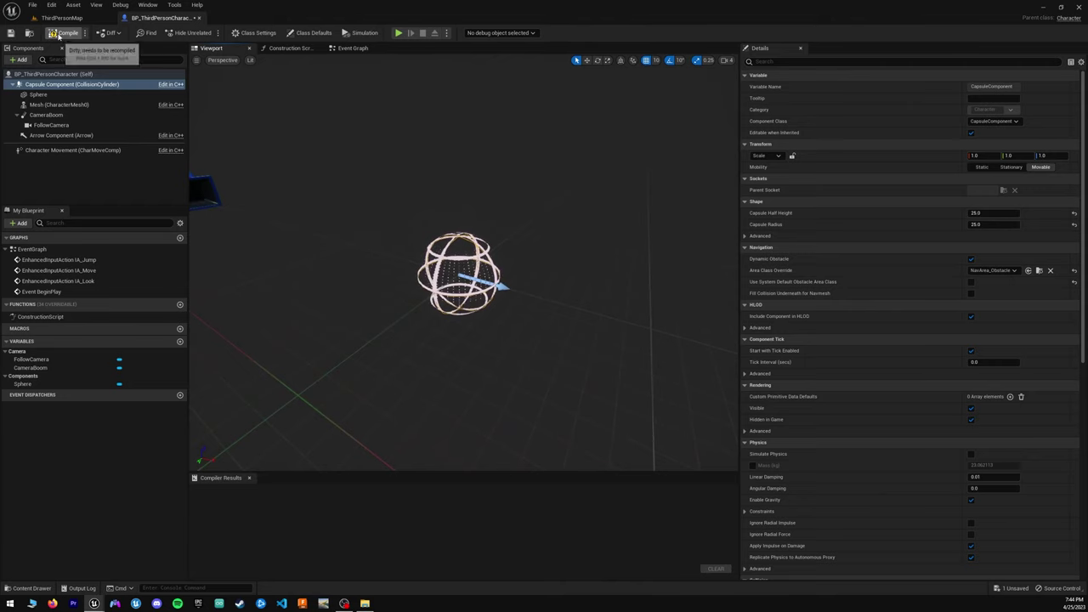
pyautogui.click(56, 32)
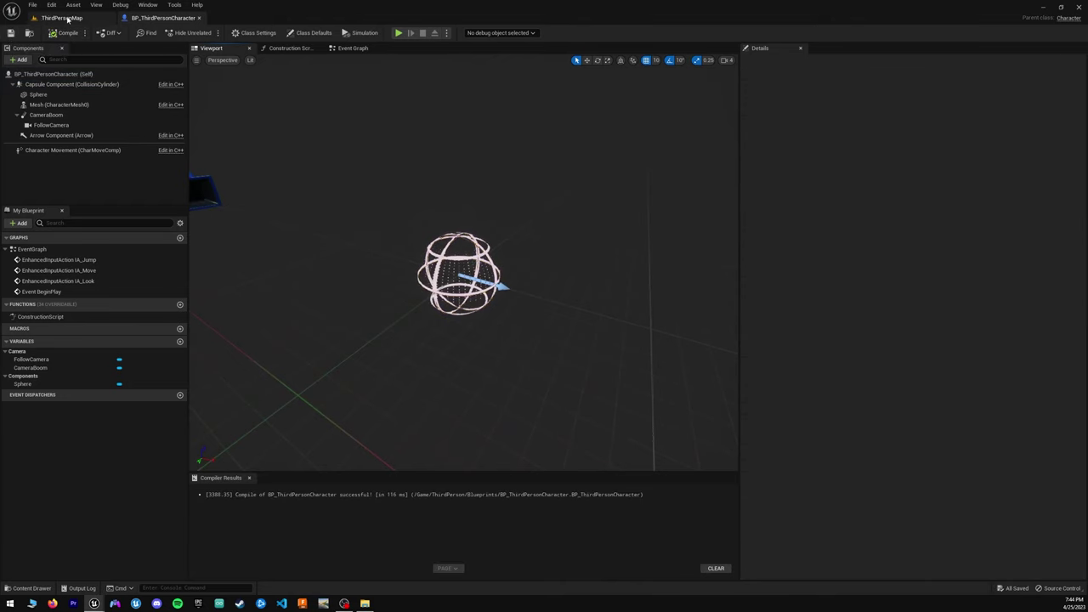
# Step: Play-test ThirdPersonMap by moving the sphere player forward and sideways across the floor
pyautogui.click(64, 18)
pyautogui.hotkey('alt', 'p')
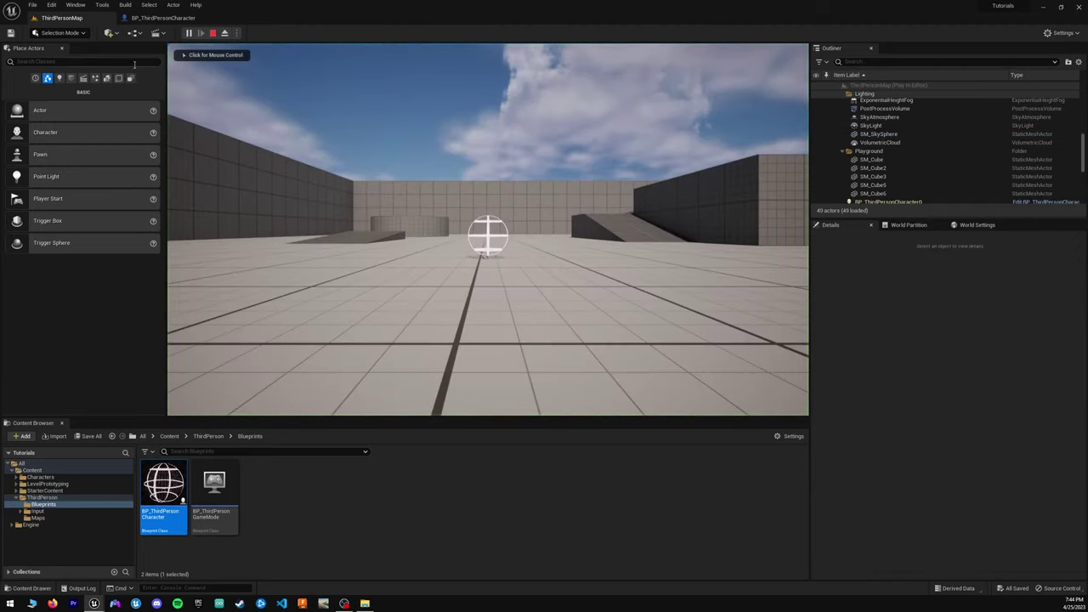
pyautogui.press('w')
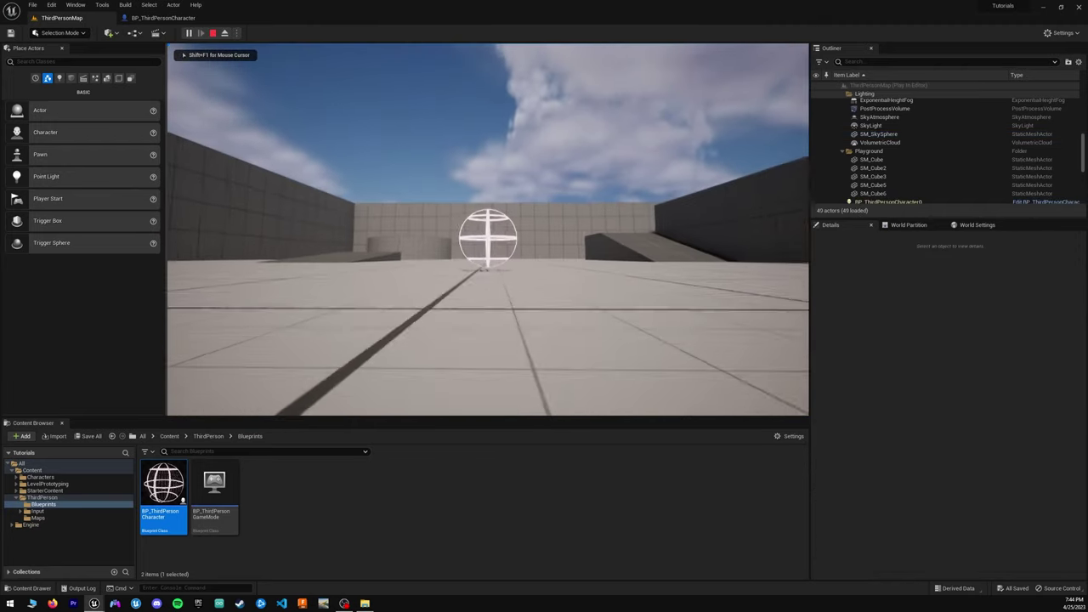
pyautogui.press('w')
pyautogui.press('w')
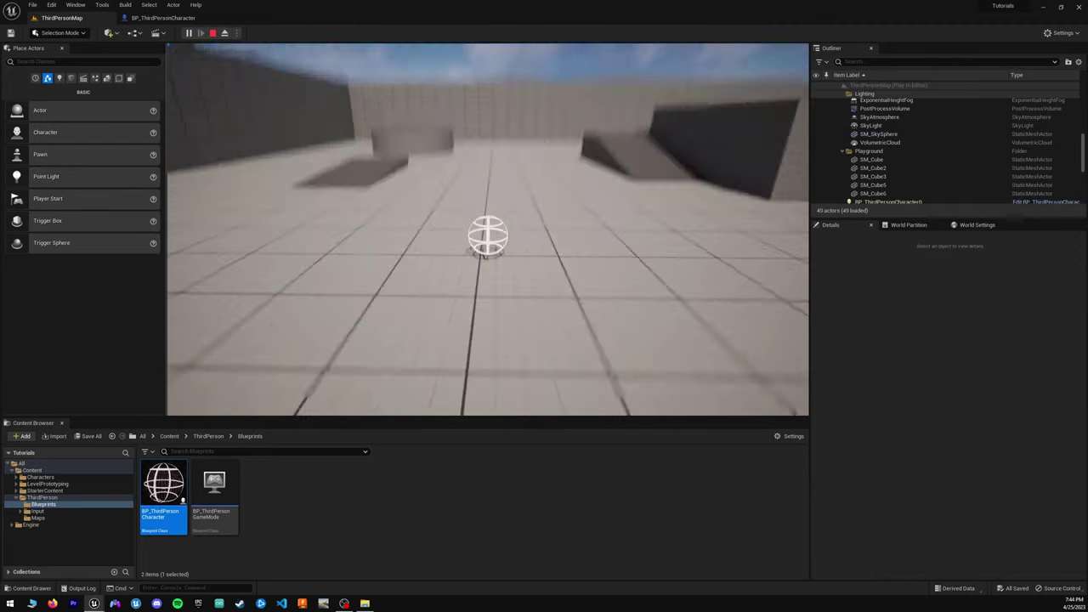
pyautogui.press('d')
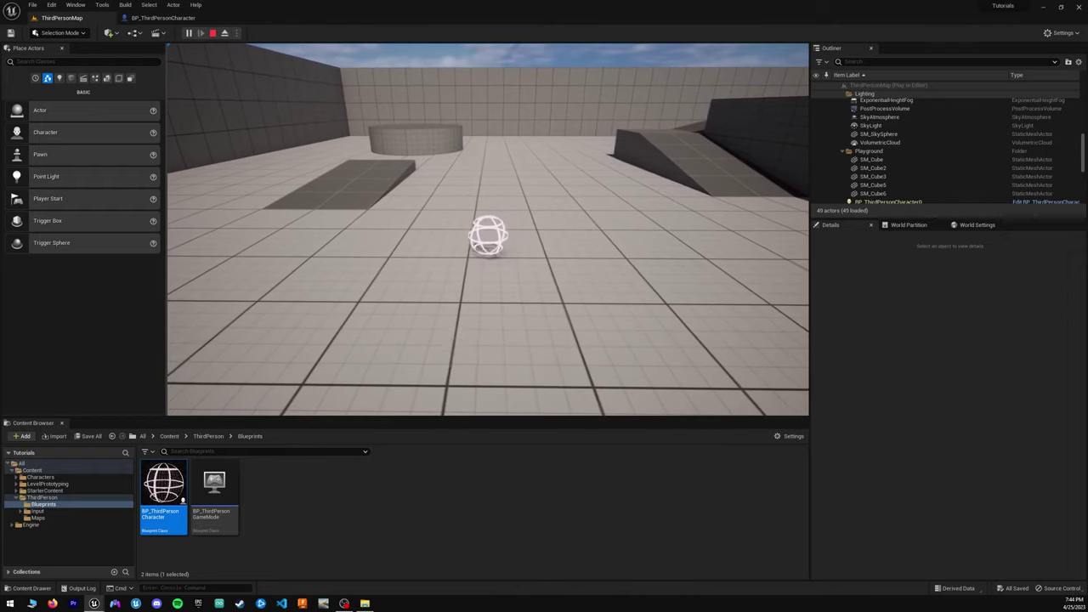
pyautogui.press('w')
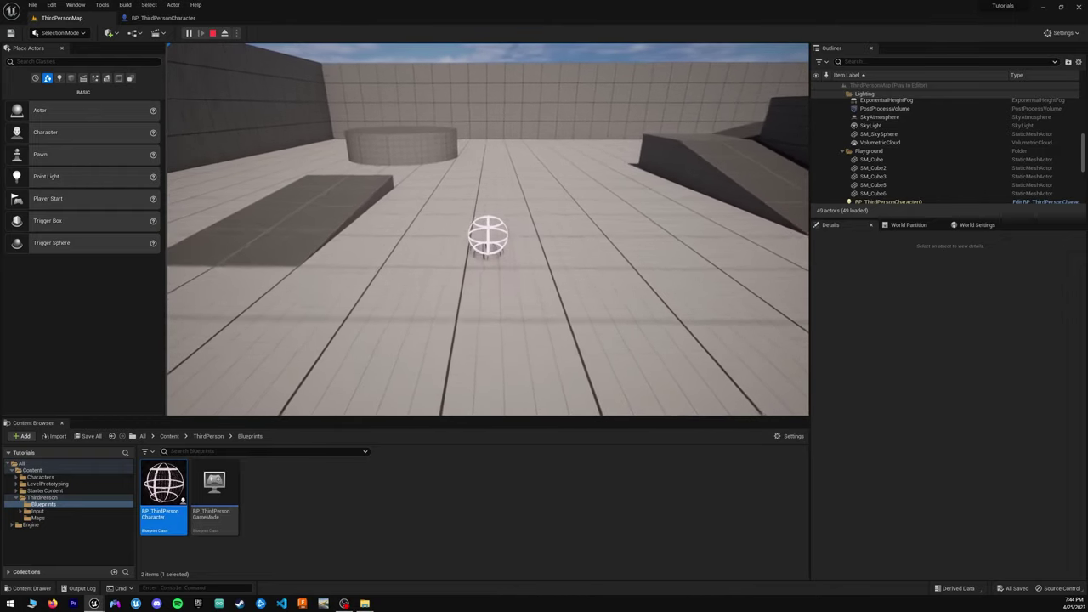
pyautogui.press('w')
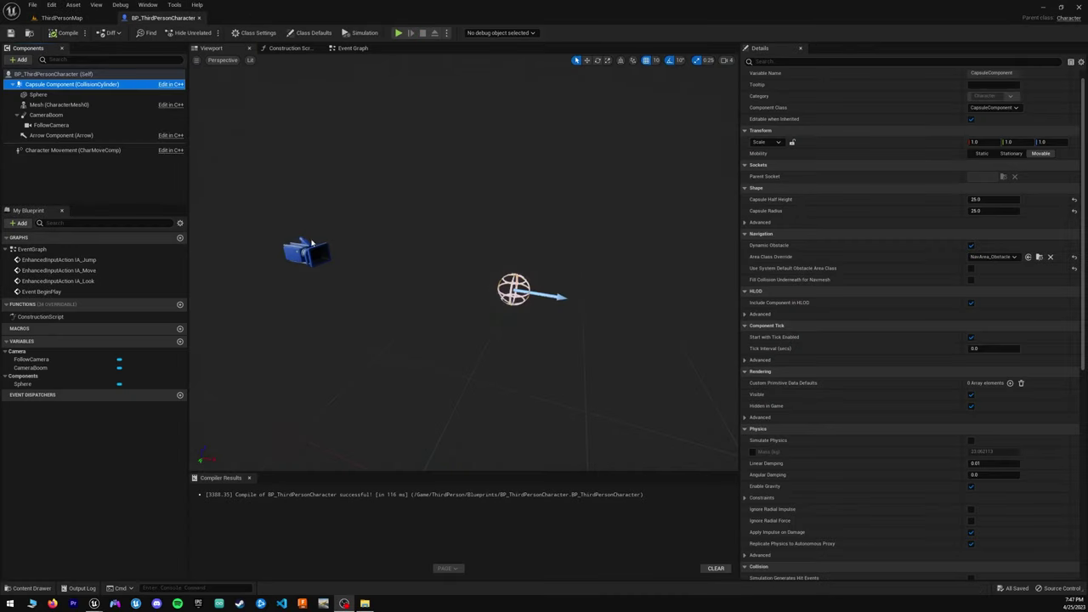
# Step: Set the Z value of the CameraBoom's Target Offset to 100 in BP_ThirdPersonCharacter
pyautogui.click(60, 115)
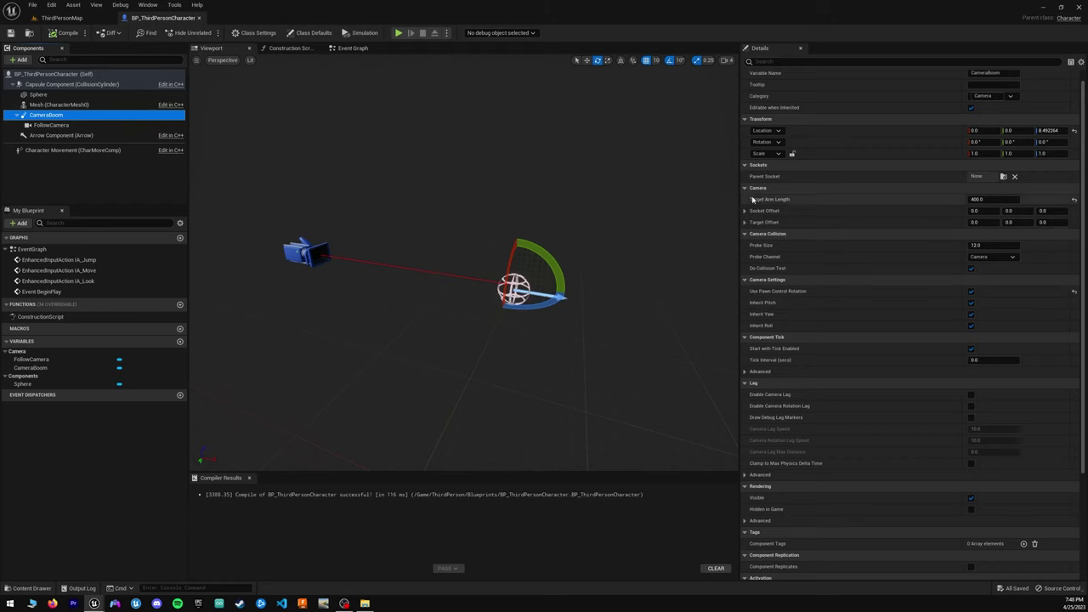
pyautogui.scroll(1, 1071, 224)
pyautogui.click(1059, 236)
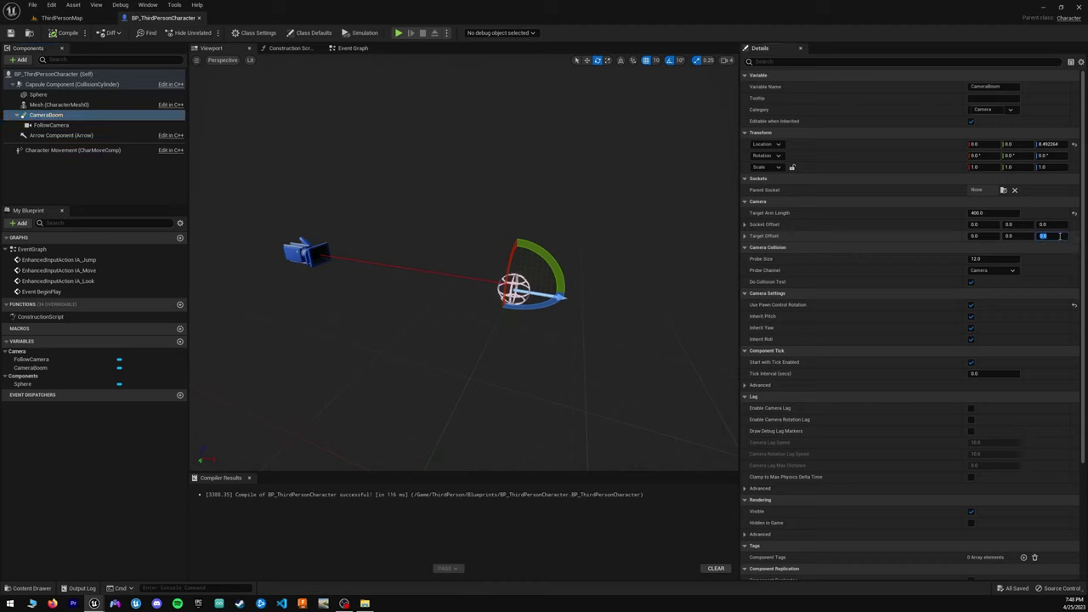
pyautogui.write('100')
pyautogui.press('Return')
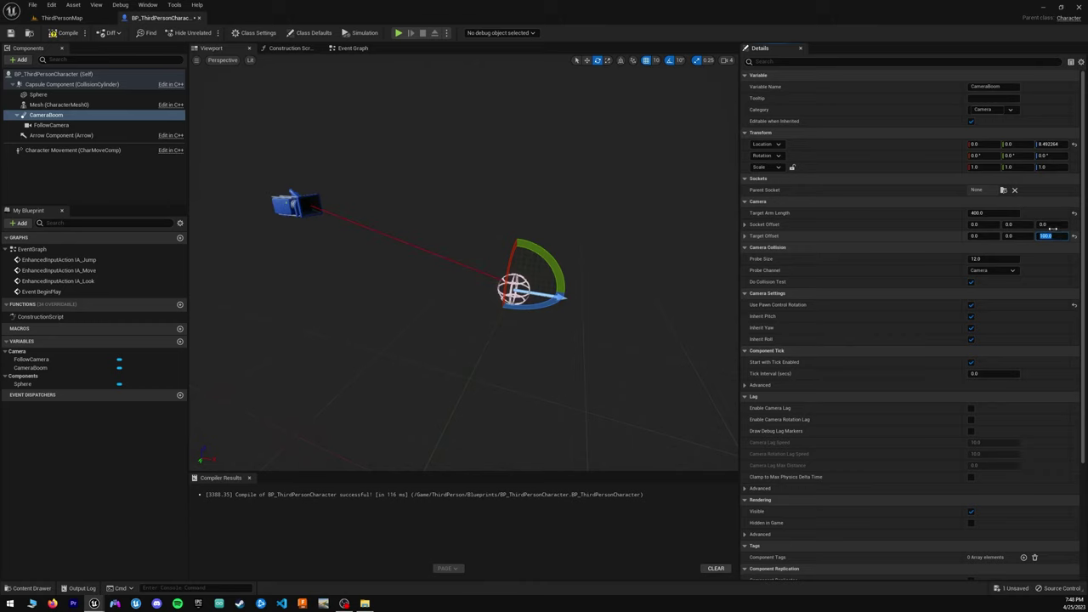
# Step: Tilt the FollowCamera down to a Y rotation of -10°, and compile and save the blueprint
pyautogui.click(286, 204)
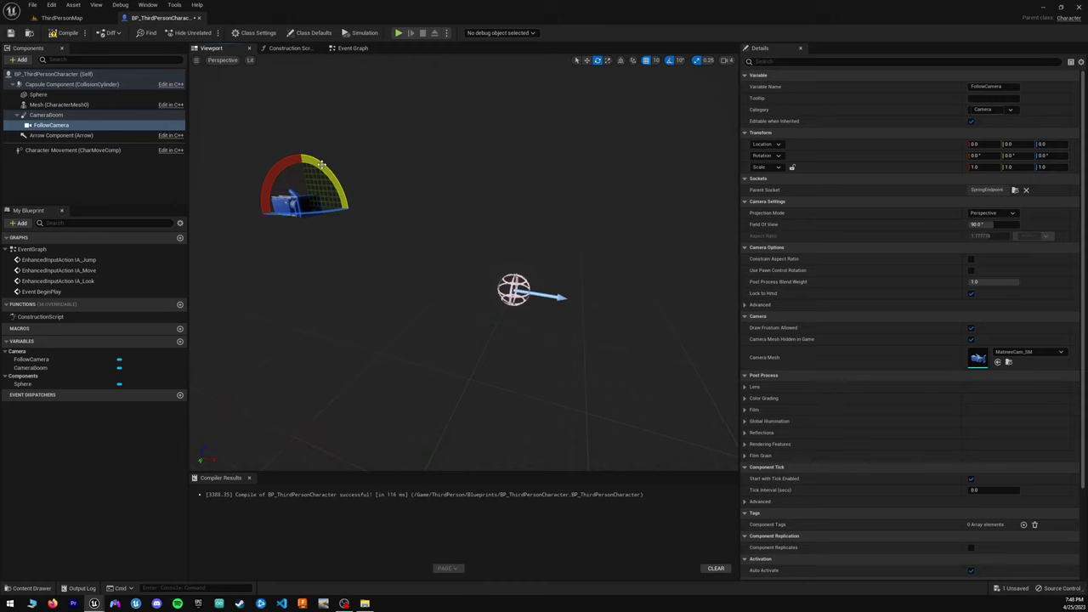
pyautogui.moveTo(321, 163); pyautogui.dragTo(427, 195)
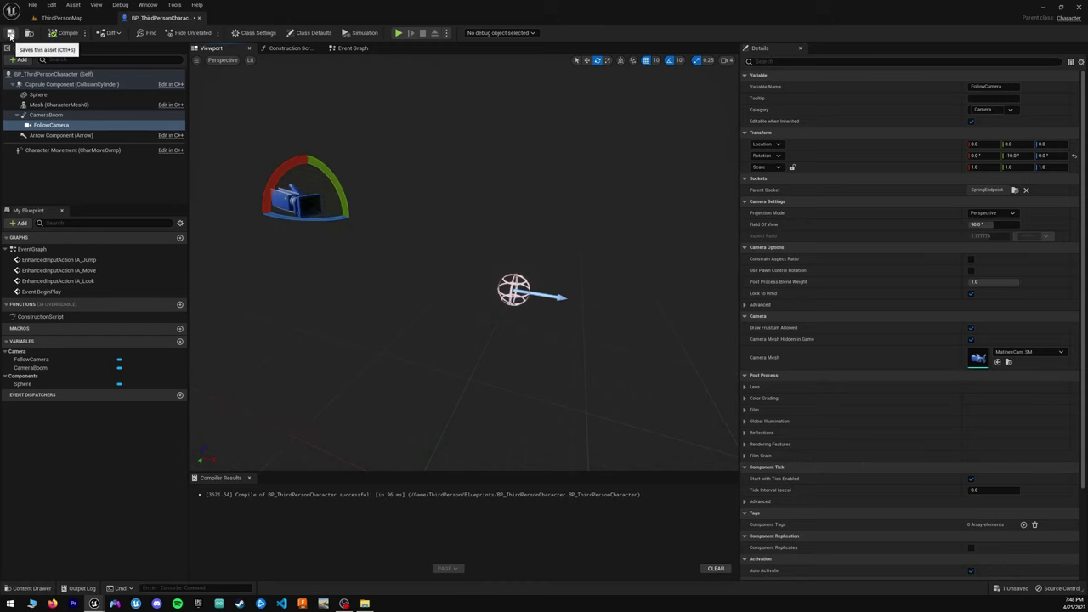
# Step: Play-test ThirdPersonMap to check the sphere player's view with the raised, tilted camera
pyautogui.click(60, 18)
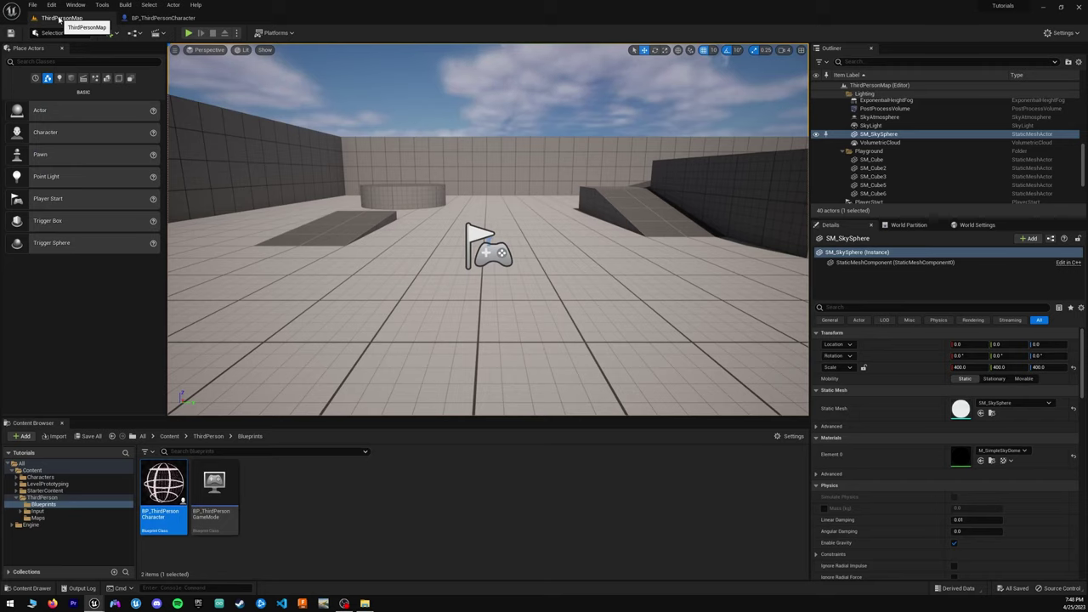
pyautogui.hotkey('alt', 'p')
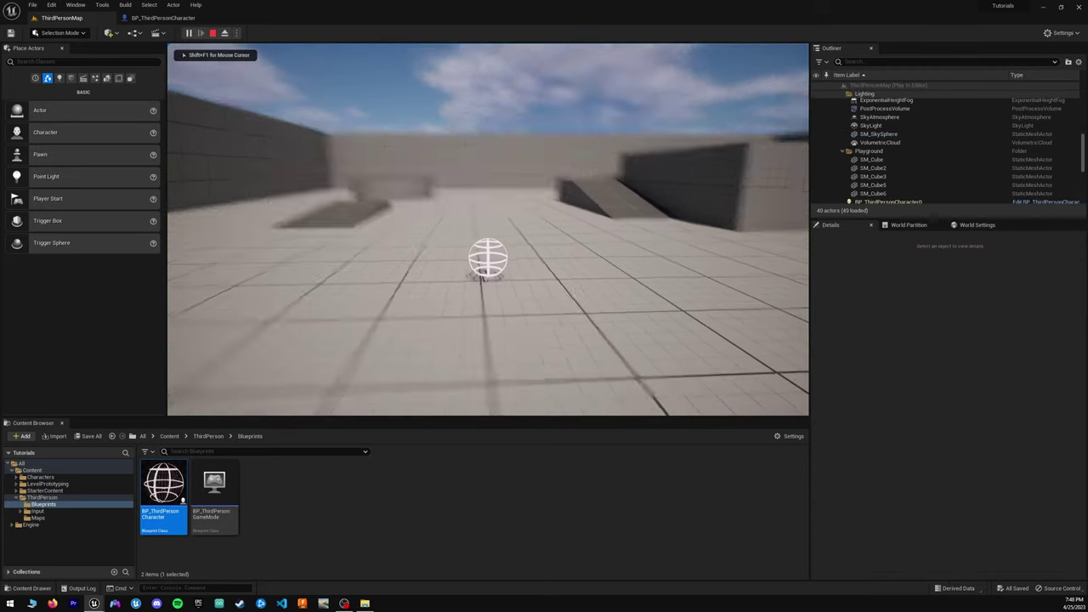